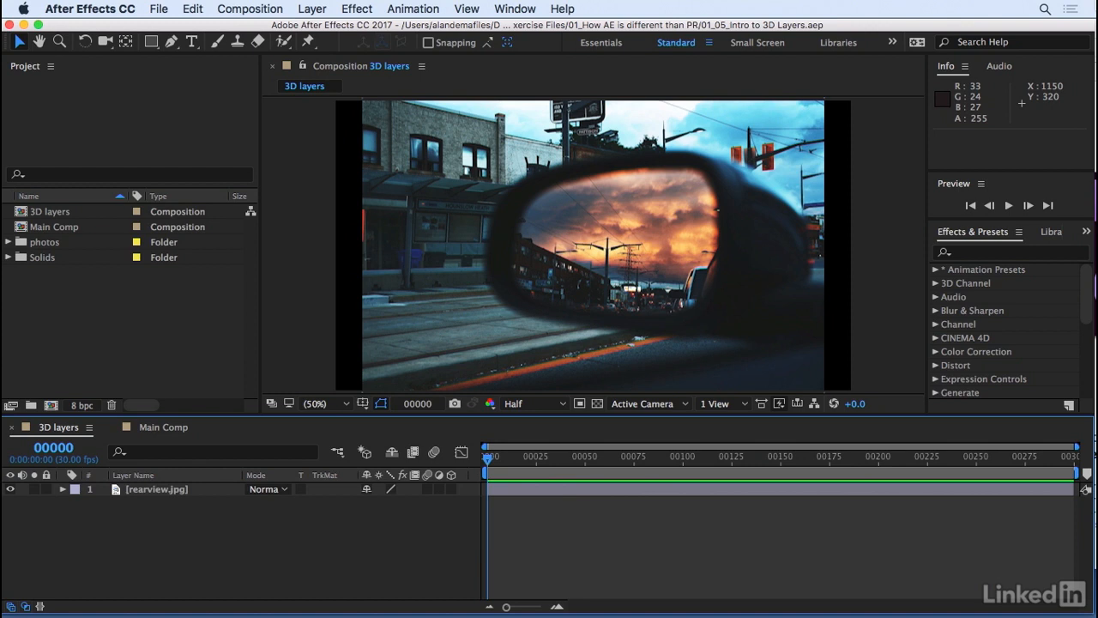
Shift the rearview.jpg layer slightly down and scale it down proportionally to about two-thirds of its size
click(212, 490)
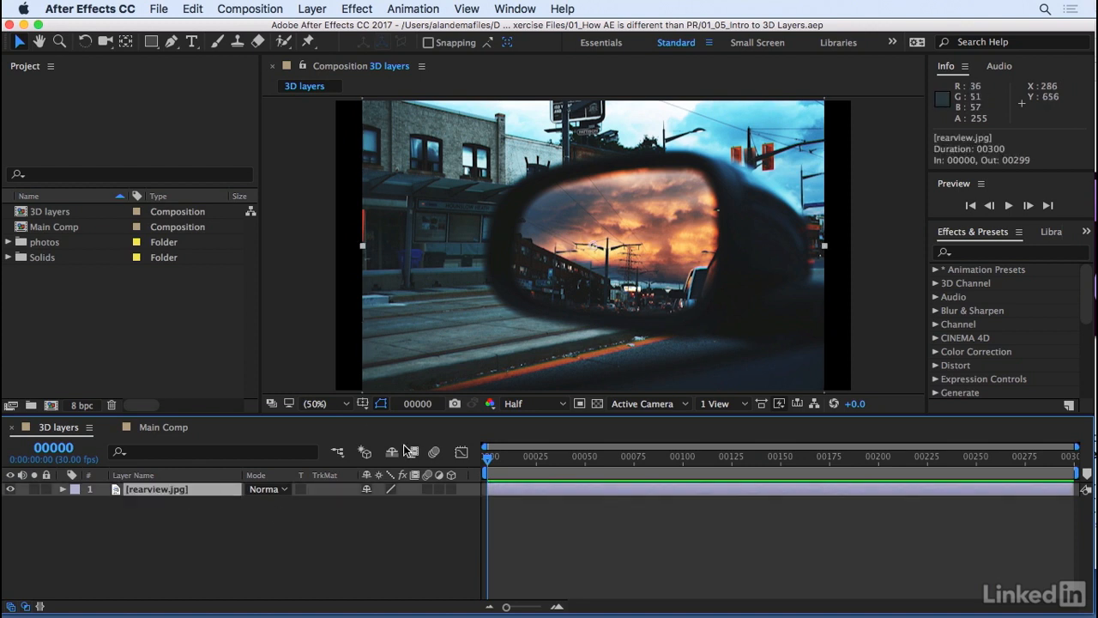
drag(599, 285, 616, 300)
drag(837, 102, 760, 153)
Try rotating the 2D rearview.jpg layer, undo the rotation and deselect the layer
key(w)
drag(721, 192, 719, 304)
key(super+z)
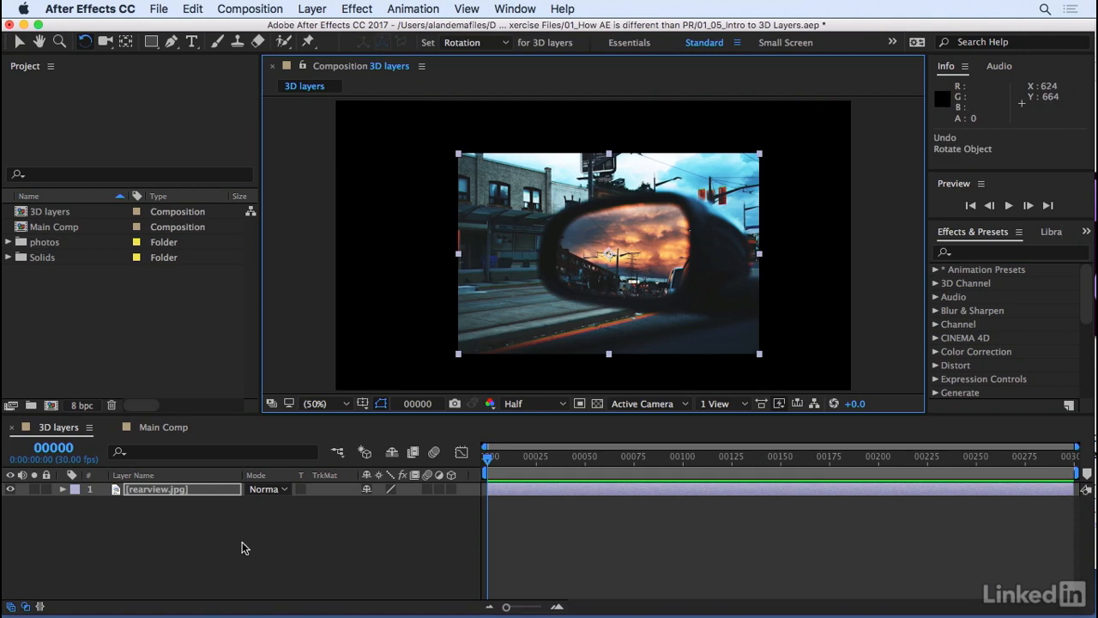
click(182, 552)
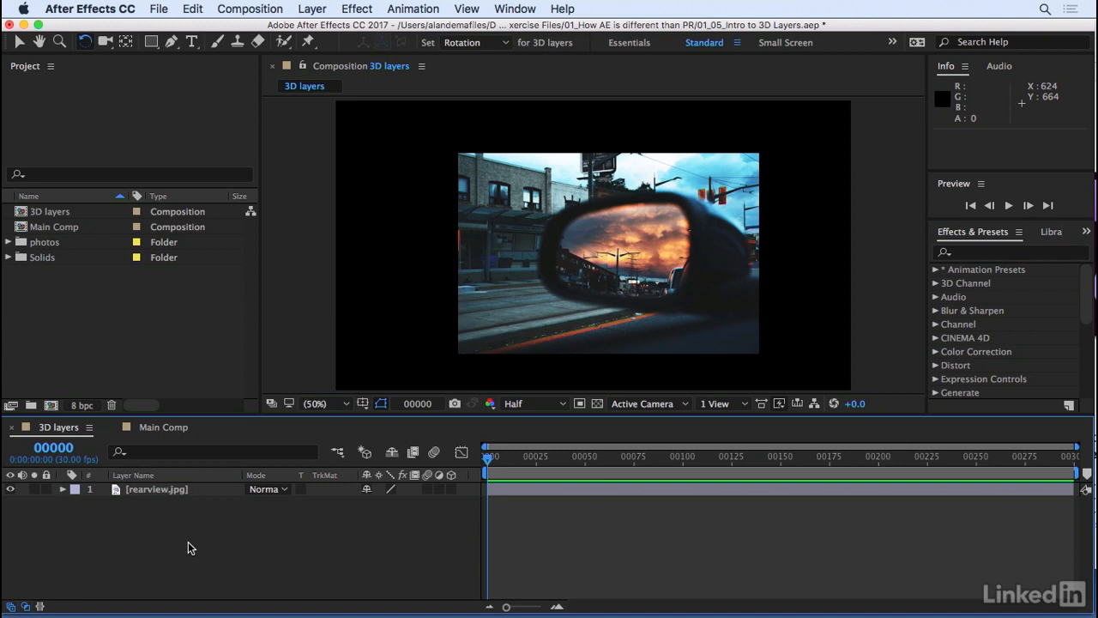
click(89, 428)
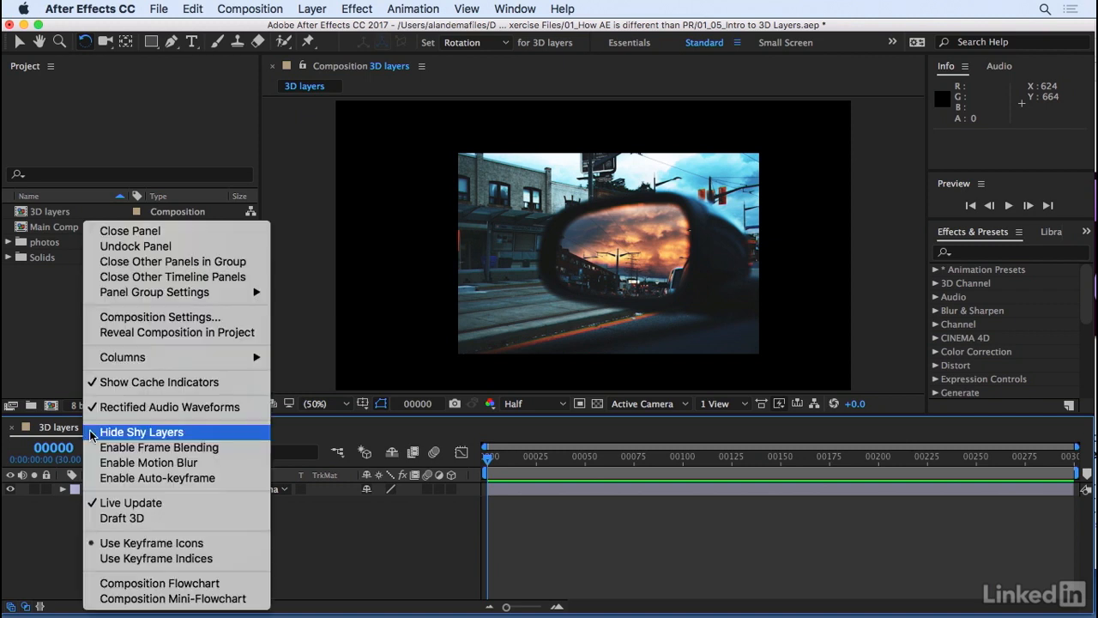
mouse_move(144, 357)
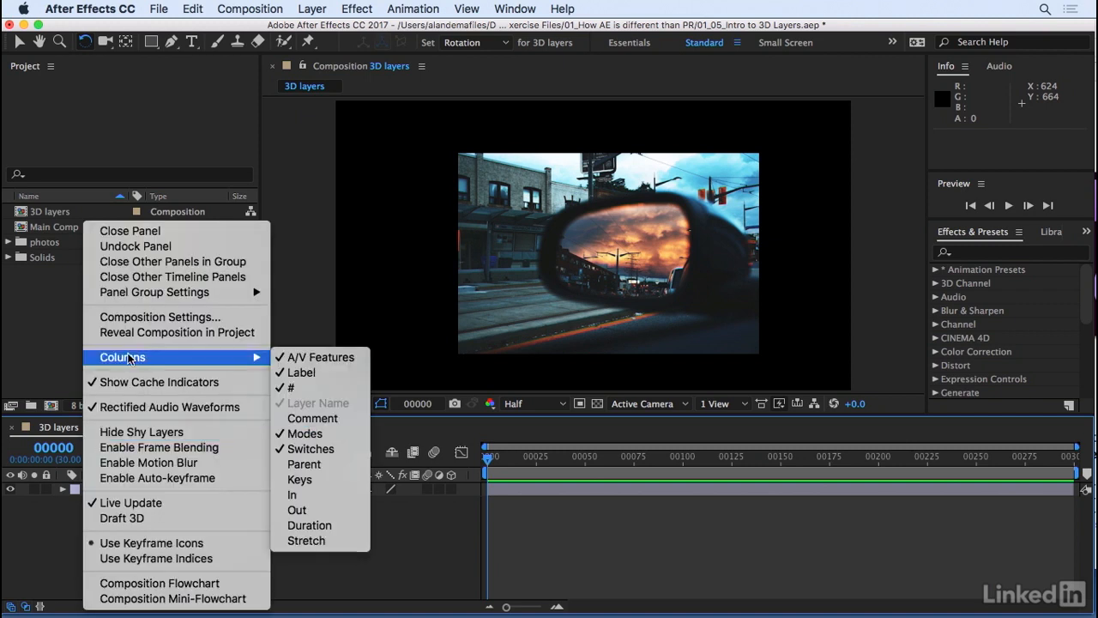
click(422, 450)
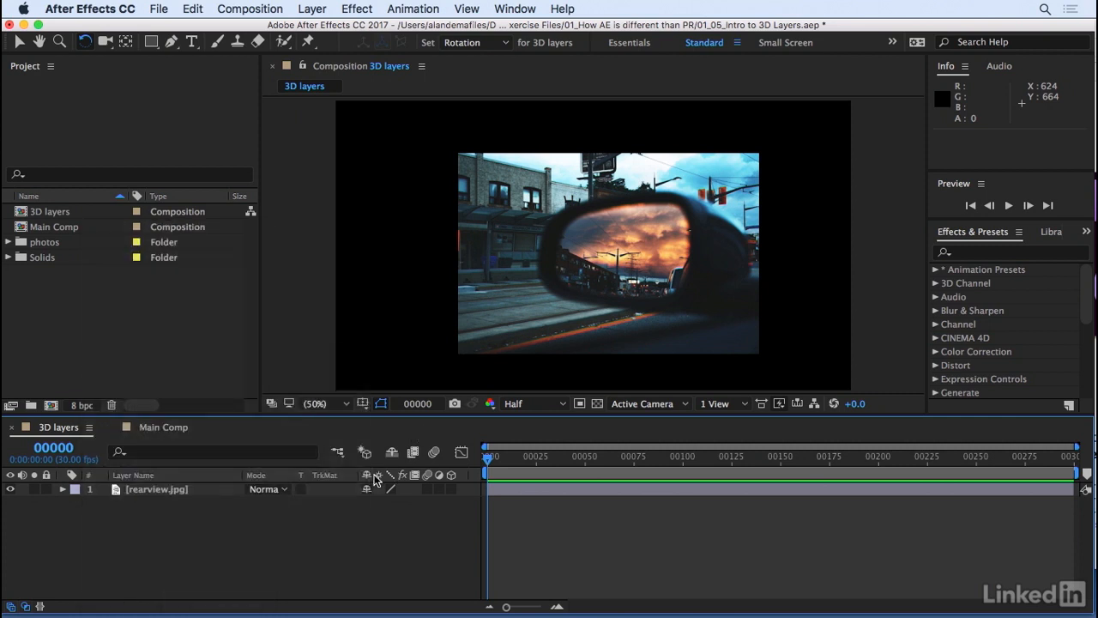
Turn rearview.jpg into a 3D layer and select it to show its axis handles
click(451, 489)
click(451, 489)
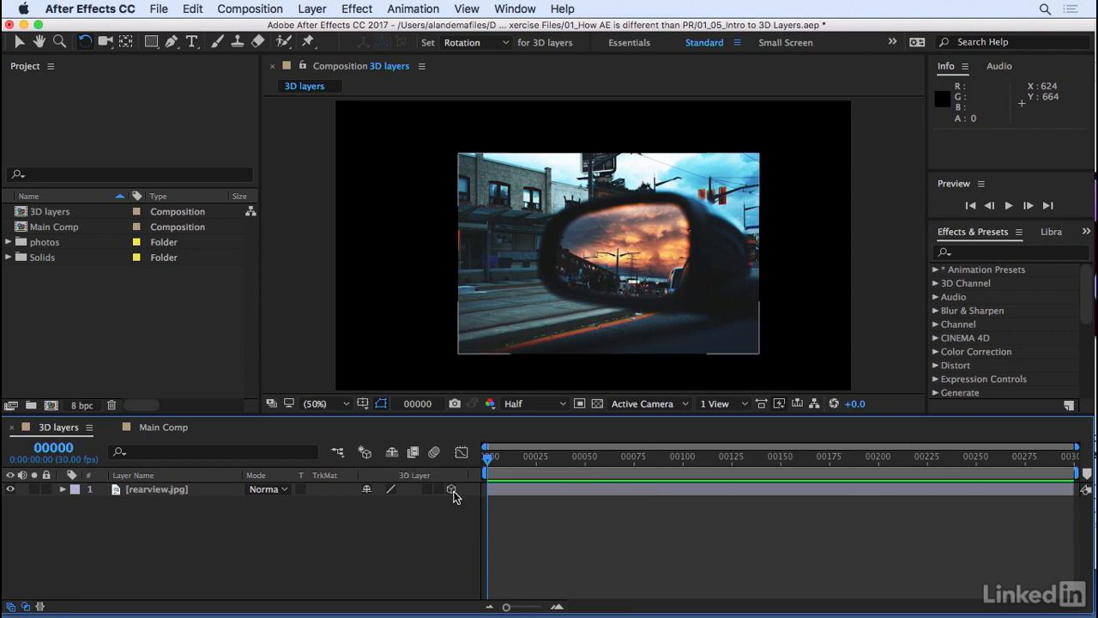
click(180, 493)
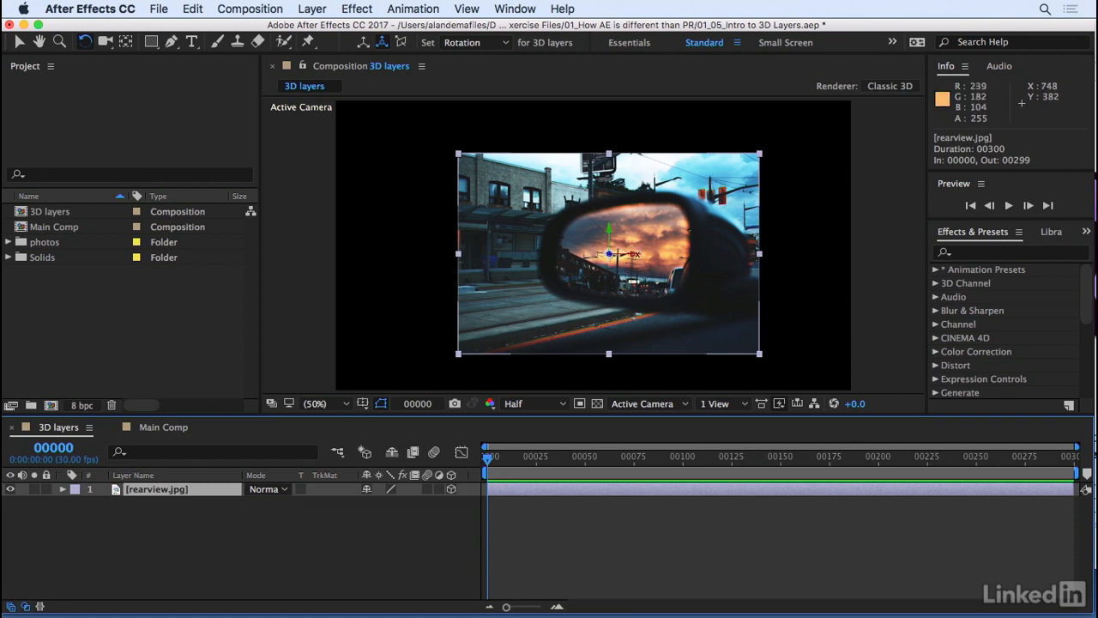
Move the 3D rearview.jpg layer up and closer to the camera, try rotating it and undo the rotation
click(19, 43)
click(615, 260)
drag(614, 260, 680, 236)
drag(612, 234, 639, 202)
key(w)
key(super+z)
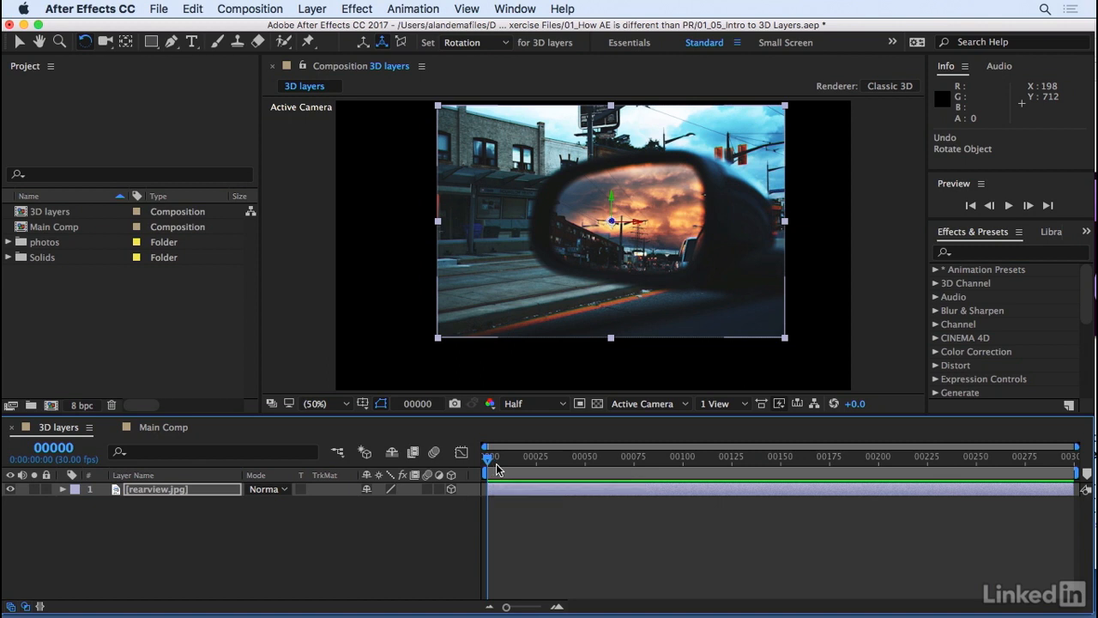
Switch the composition viewer to 4 Views and move the rearview.jpg layer farther back, slightly down and toward the left
click(747, 409)
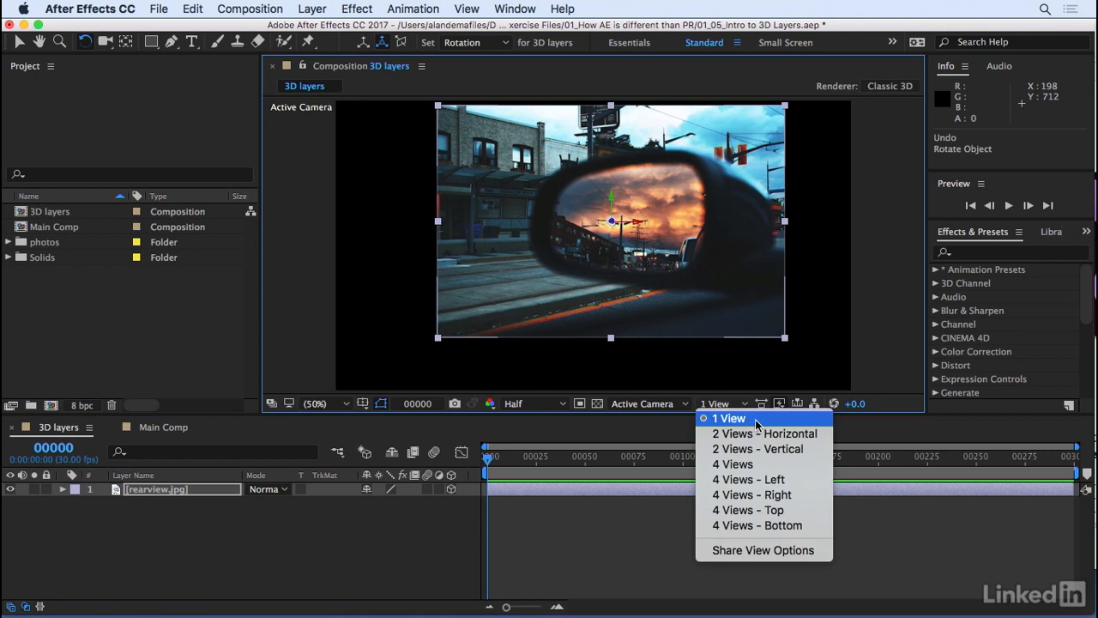
click(736, 464)
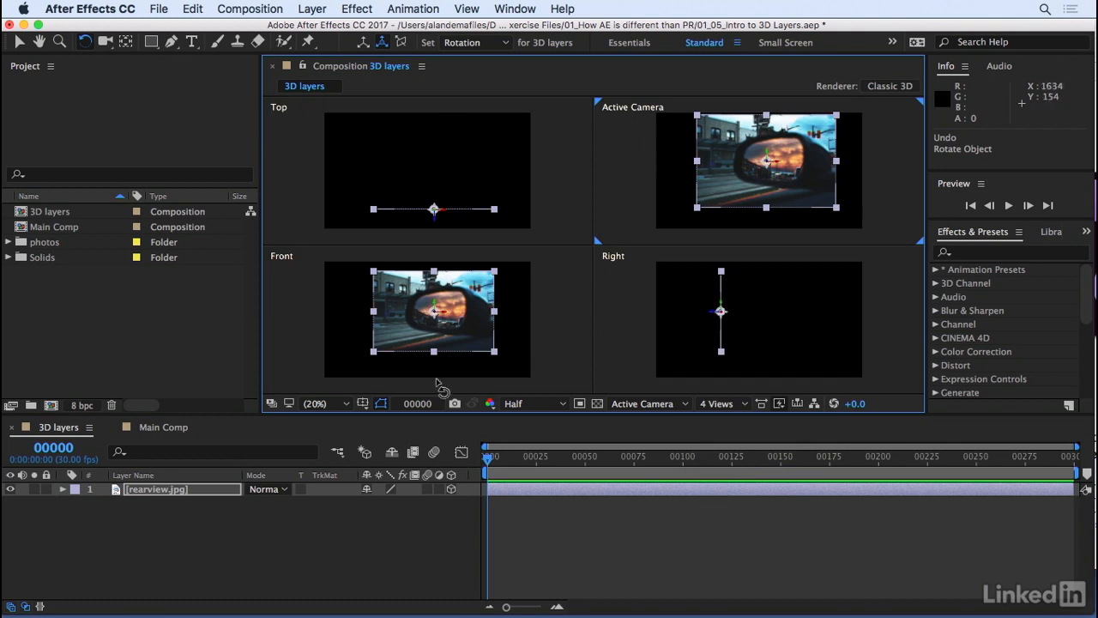
key(v)
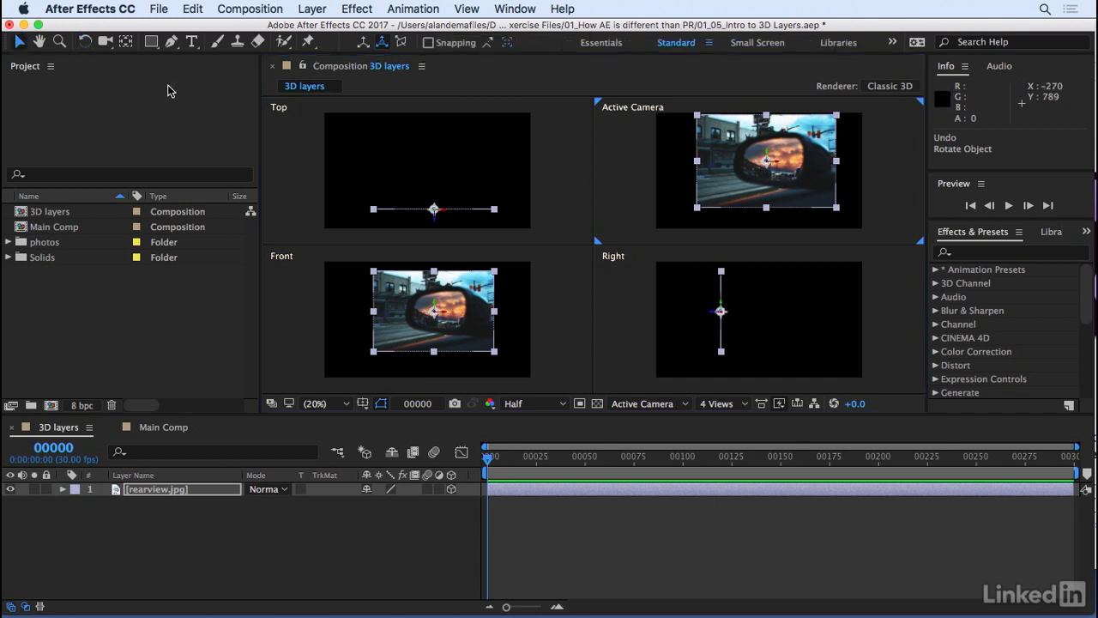
mouse_move(771, 163)
mouse_down()
mouse_move(815, 149)
mouse_move(691, 222)
mouse_move(715, 191)
mouse_move(688, 241)
mouse_move(762, 187)
mouse_move(771, 144)
mouse_move(772, 173)
mouse_move(772, 156)
mouse_move(798, 166)
mouse_move(783, 160)
mouse_move(790, 173)
mouse_up()
click(161, 545)
Duplicate the rearview.jpg layer twice so the composition holds three copies
click(153, 493)
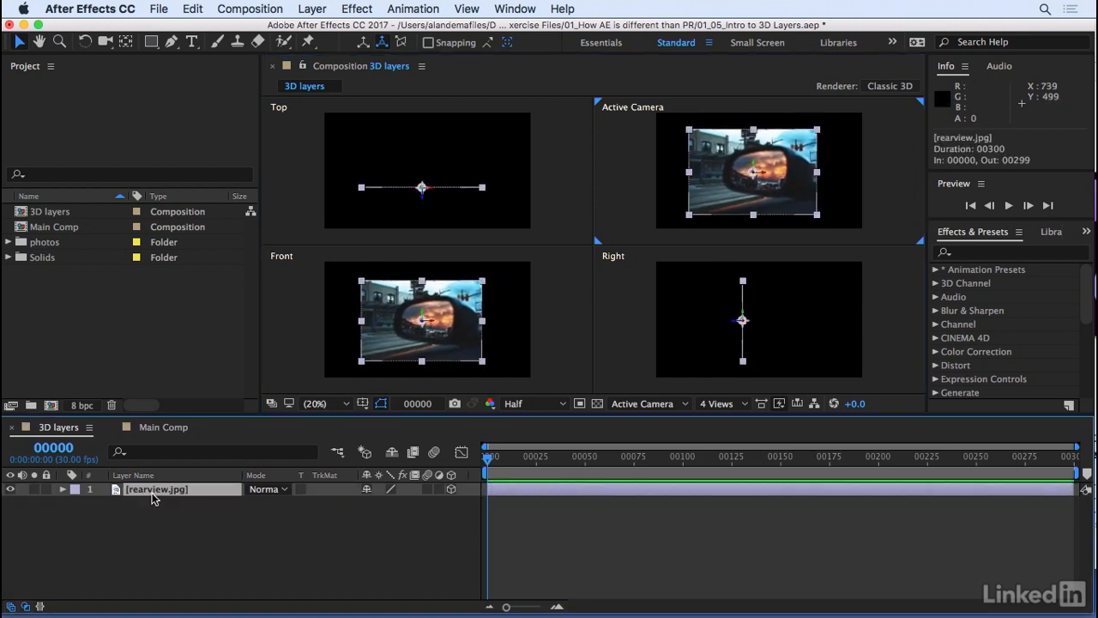
click(189, 11)
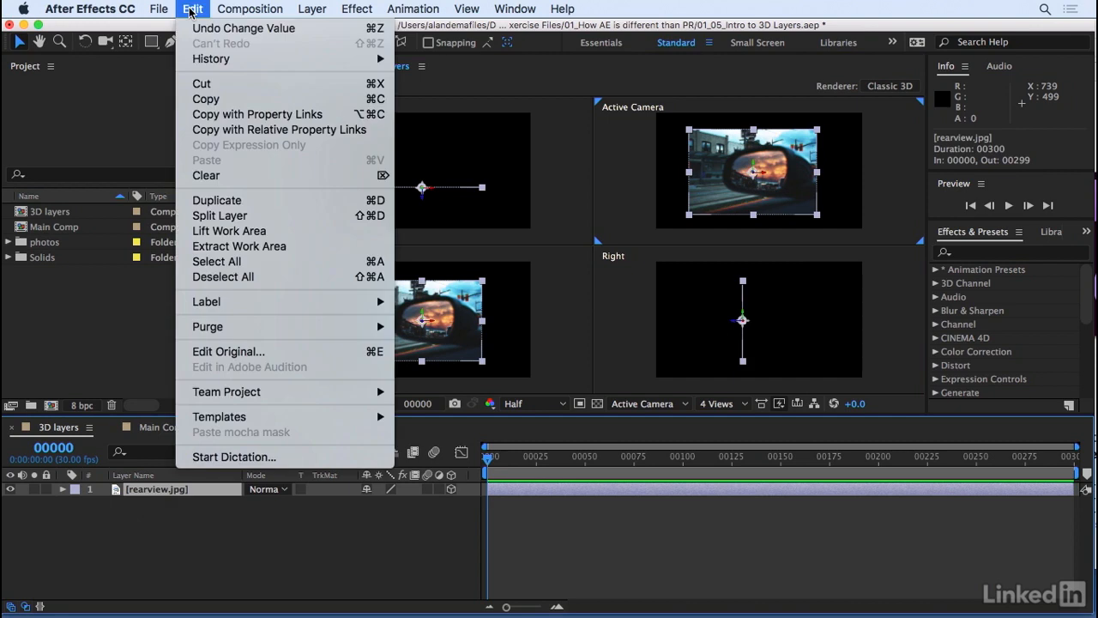
click(235, 205)
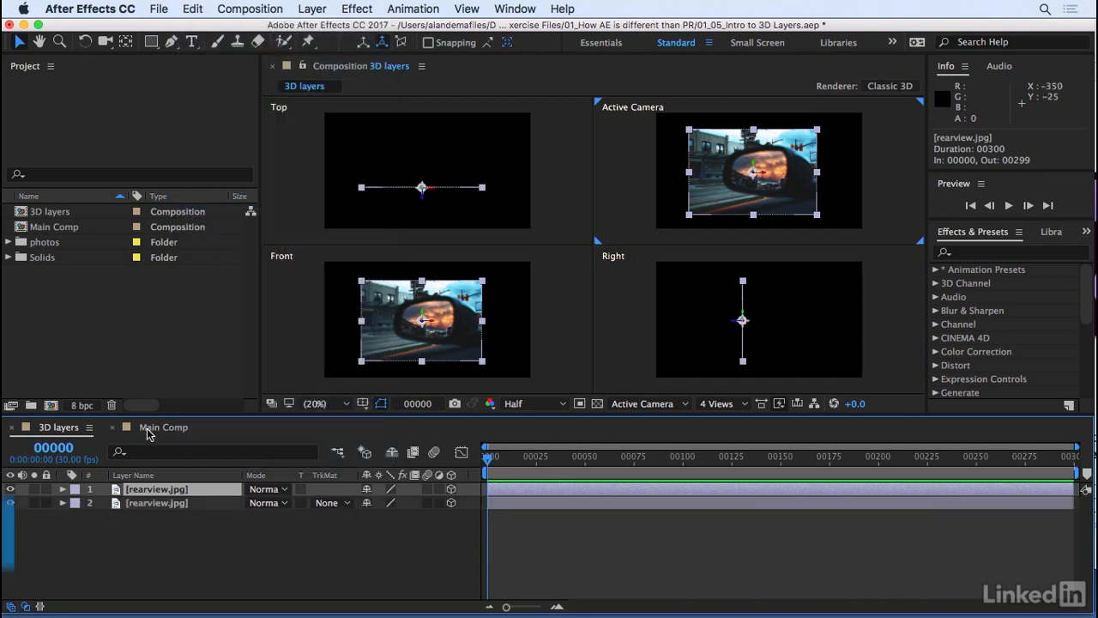
key(super+d)
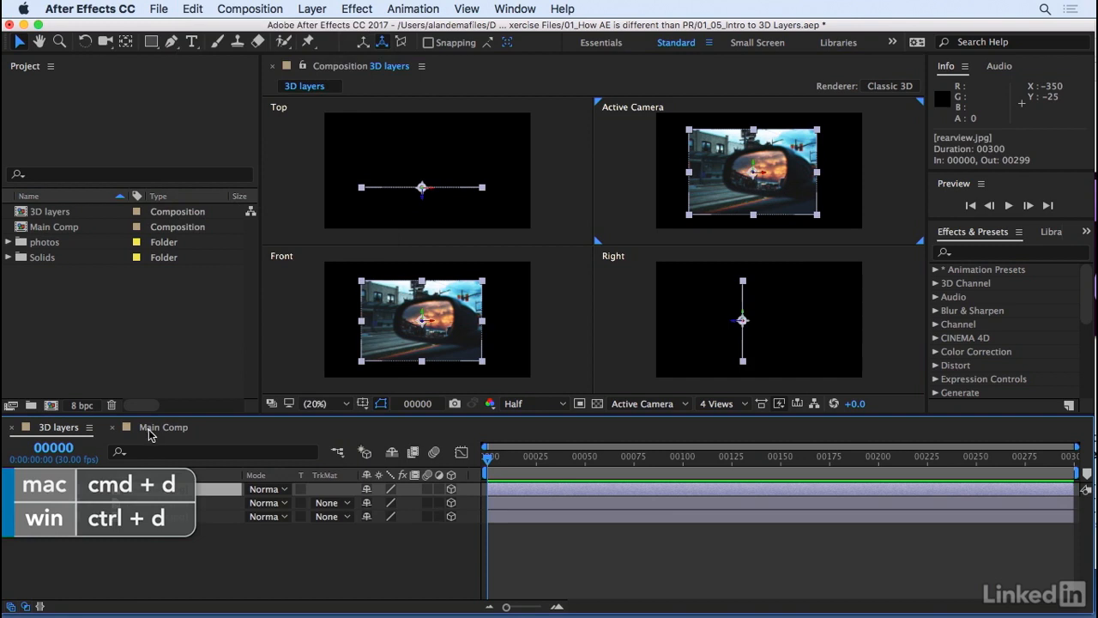
Expand the photos folder and replace the source of layer 1 with stop.jpg
click(9, 242)
click(180, 560)
click(183, 489)
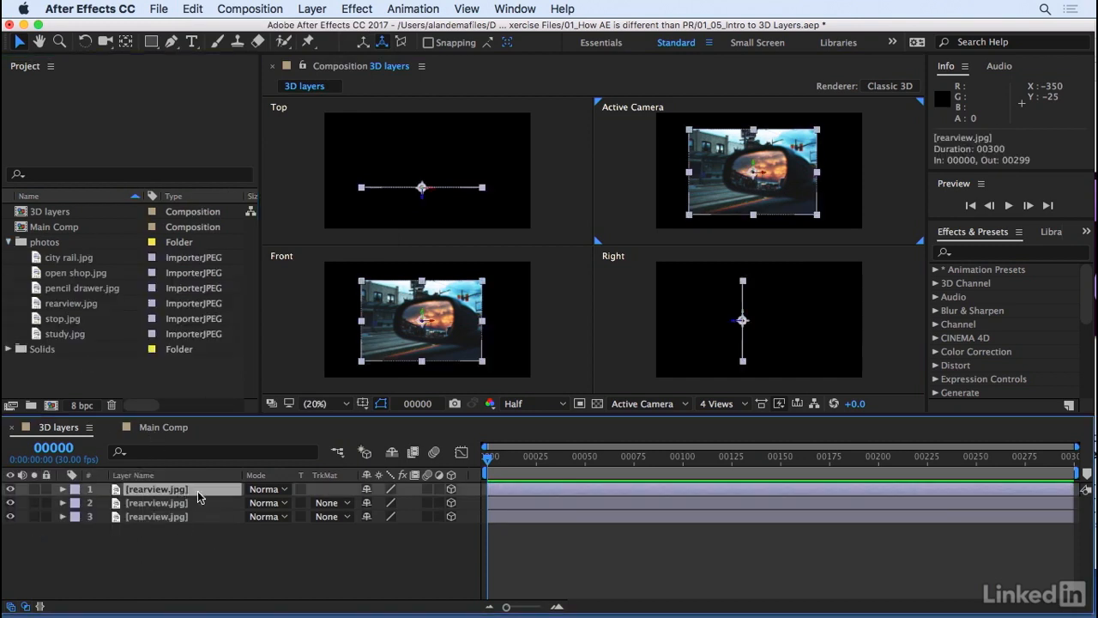
drag(61, 326, 144, 494)
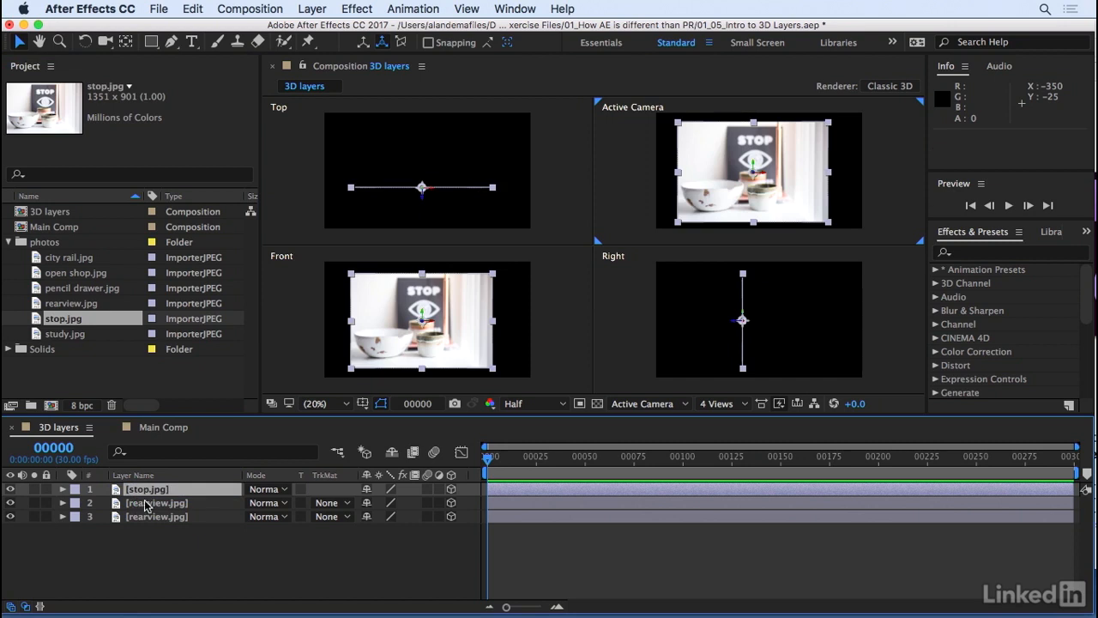
Replace the source of layer 2 with pencil drawer.jpg from the photos folder
click(144, 506)
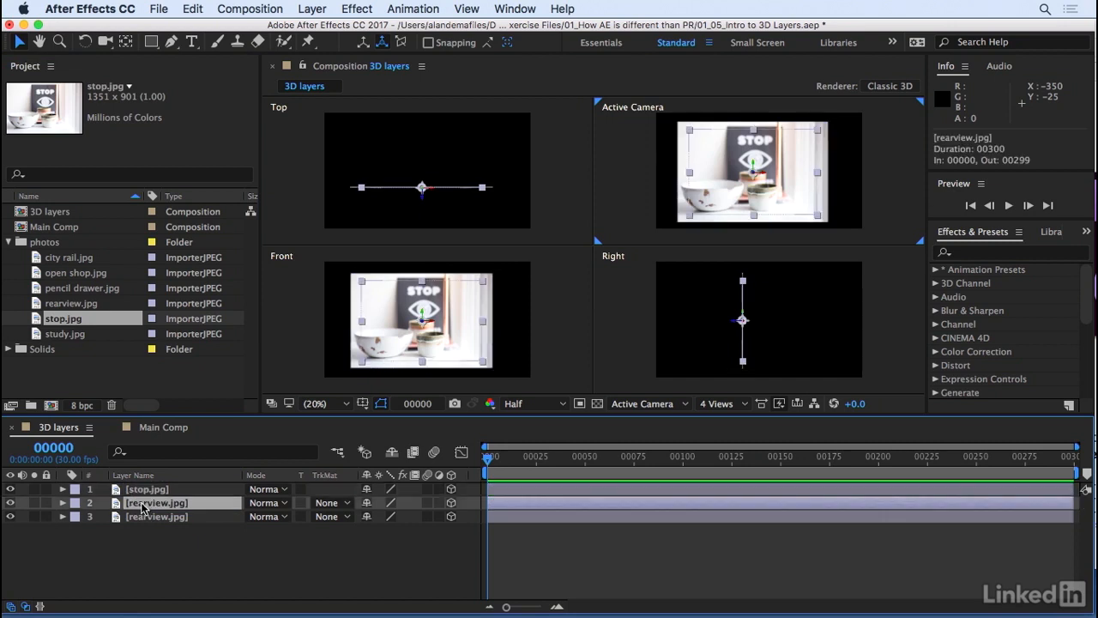
click(64, 288)
mouse_move(72, 294)
mouse_down()
mouse_move(279, 302)
mouse_move(176, 497)
mouse_move(151, 508)
mouse_up()
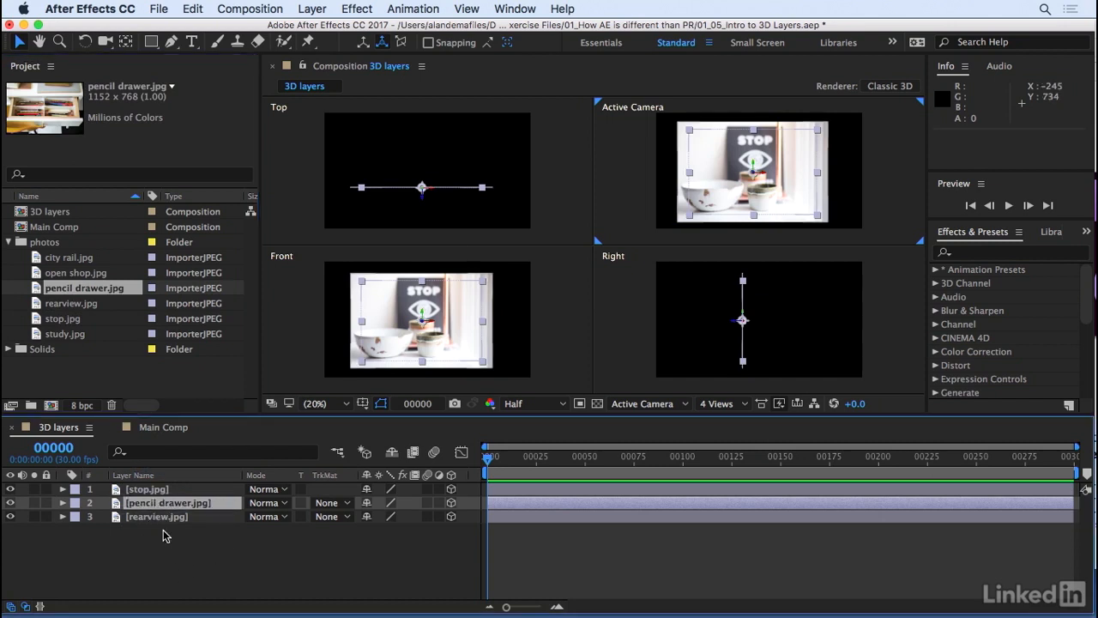
In the Top view, push pencil drawer.jpg back to a Z position of about 127 and stop.jpg to about 332
drag(422, 196, 398, 241)
click(190, 489)
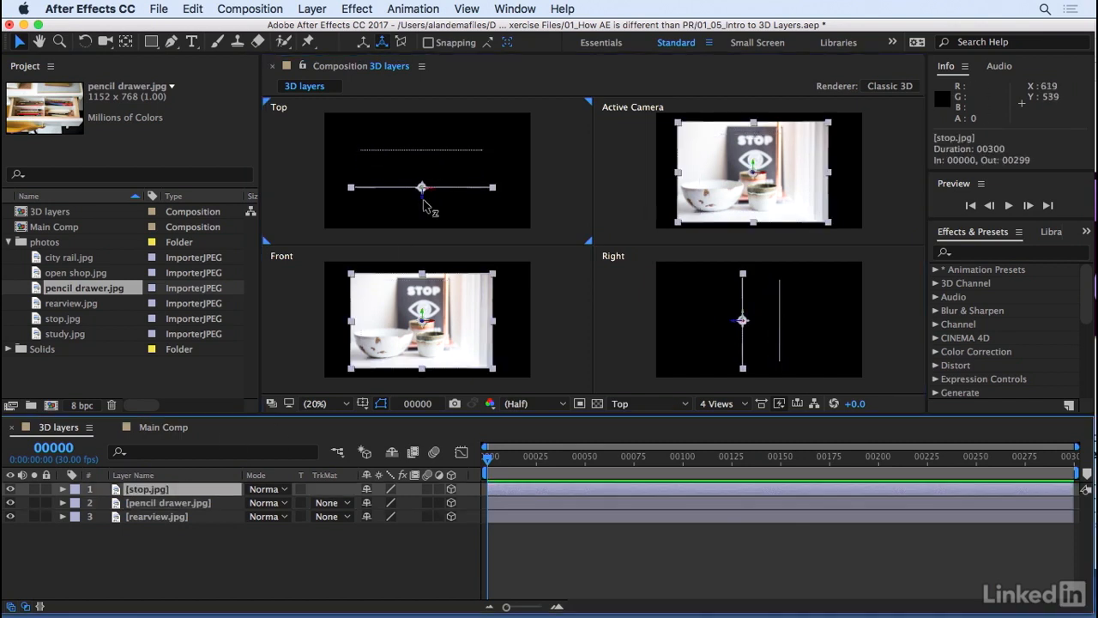
drag(422, 203, 434, 133)
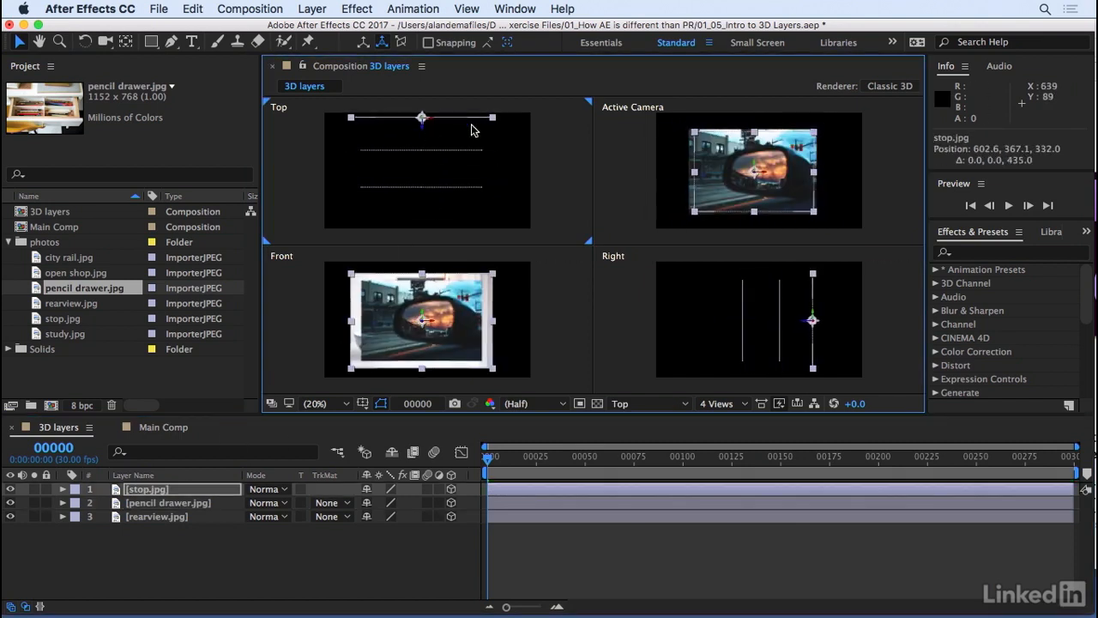
Deselect the layers and return the composition viewer to 1 View showing the Active Camera
click(702, 361)
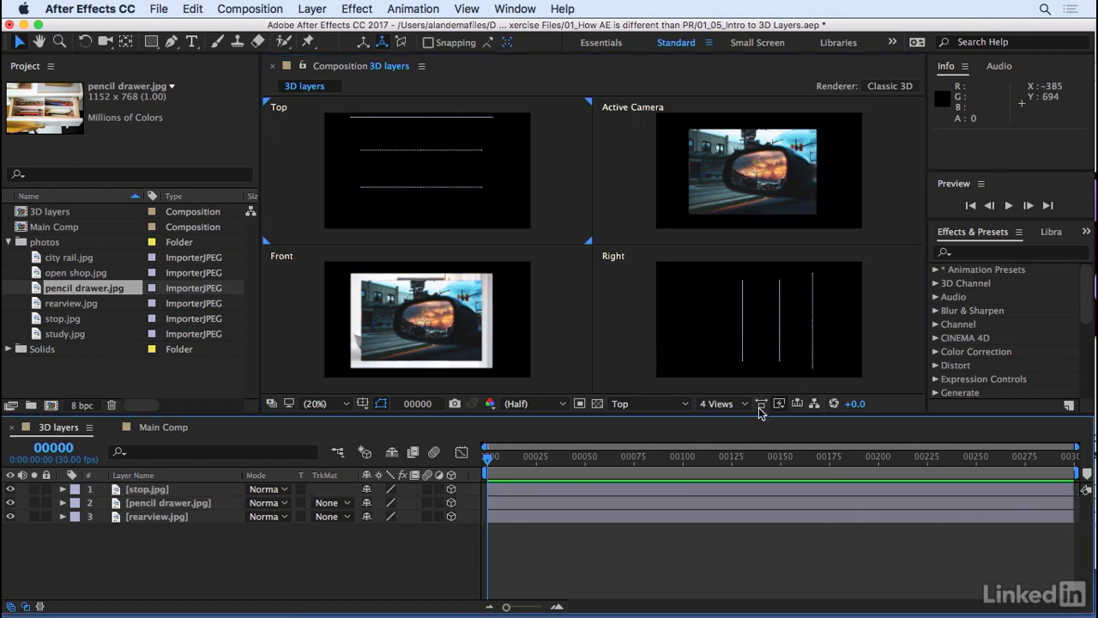
click(745, 403)
click(735, 419)
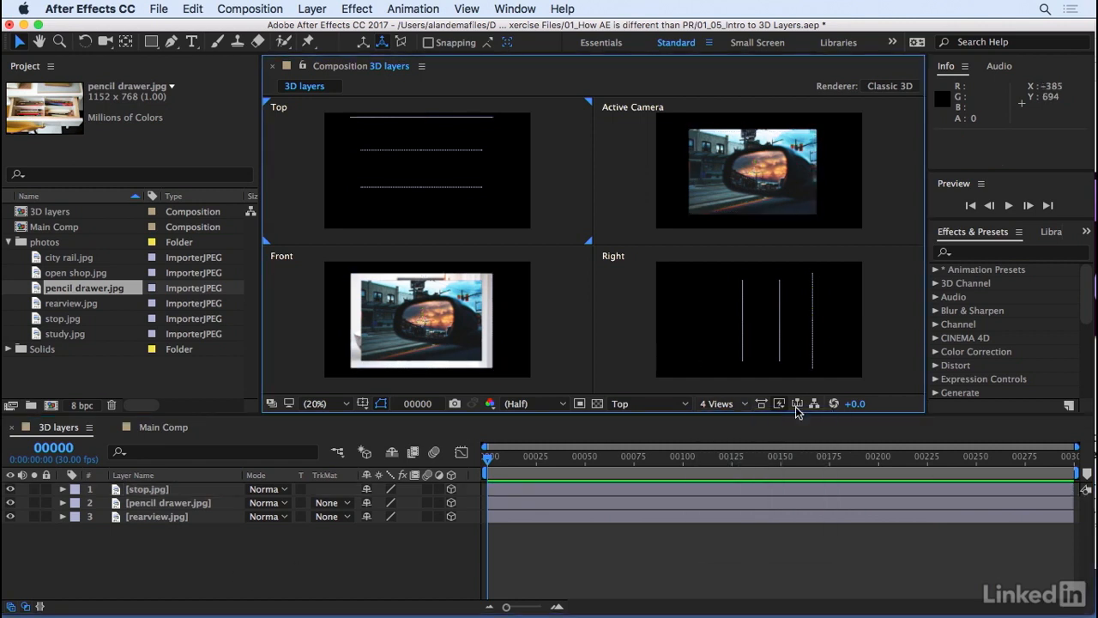
click(196, 554)
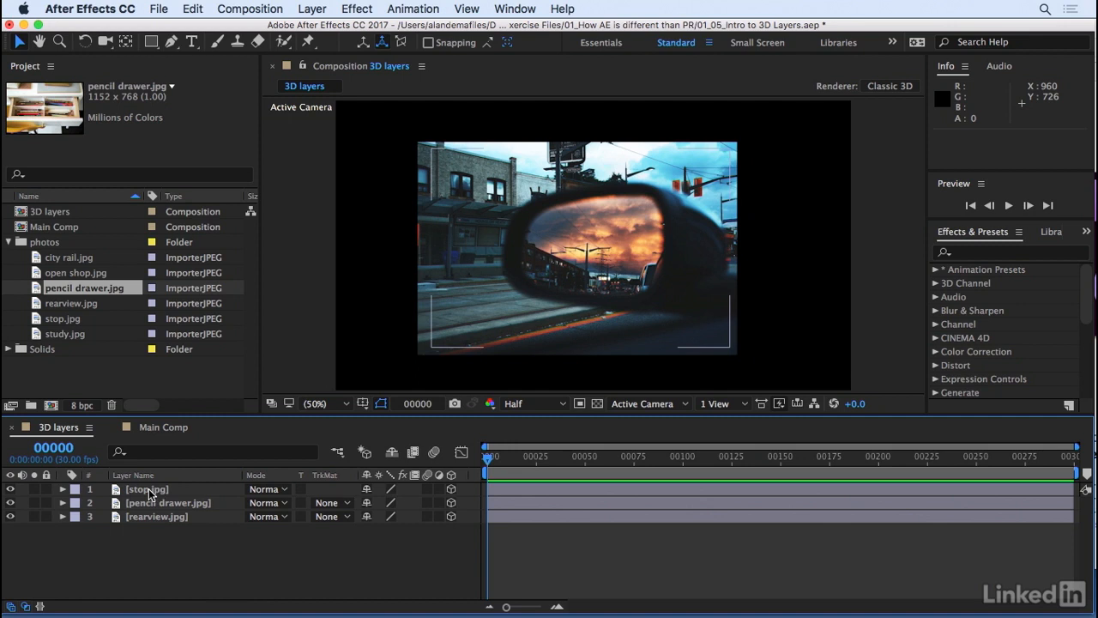
Hide the stop.jpg layer to check the stacking with pencil drawer.jpg, and make it visible again
click(181, 490)
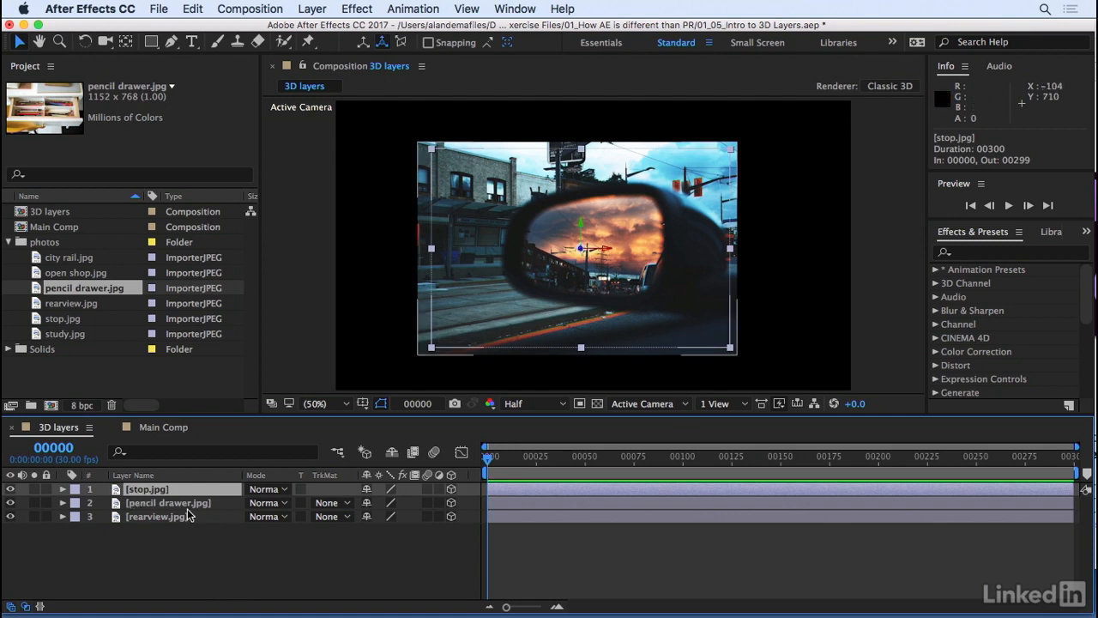
click(10, 489)
click(158, 504)
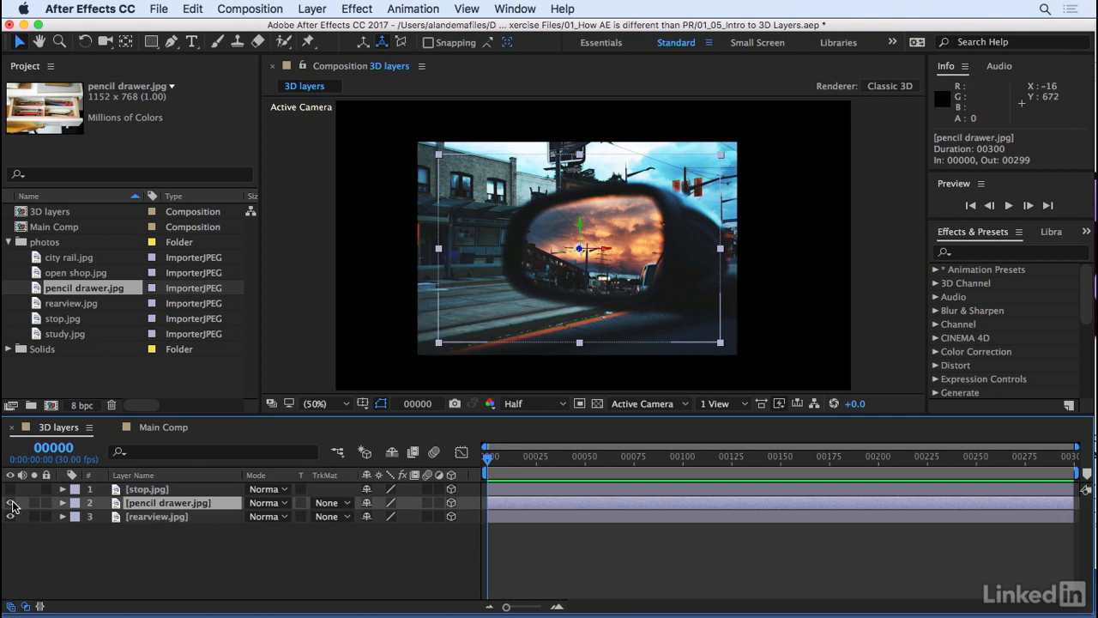
drag(9, 502, 9, 489)
Select all three layers, reveal only their Position properties and deselect them
drag(175, 560, 218, 488)
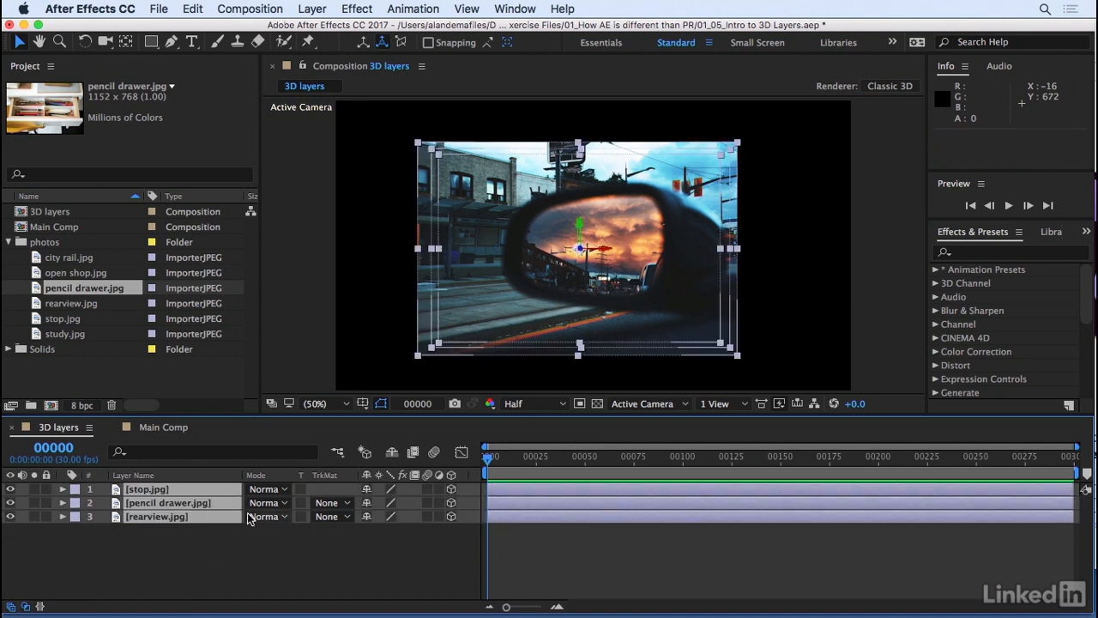
key(p)
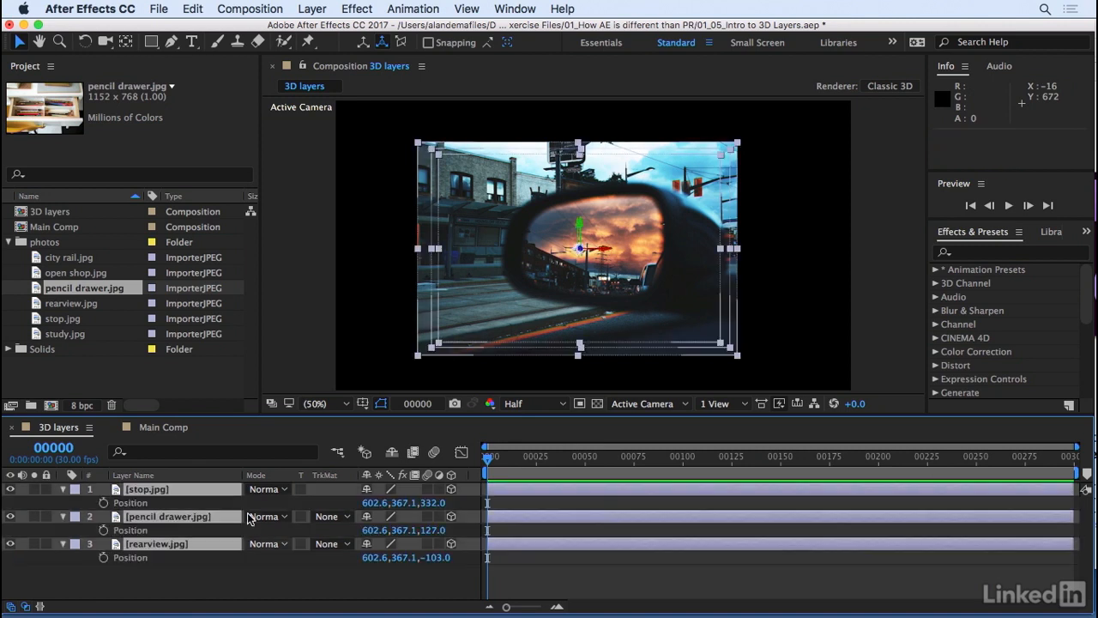
click(442, 579)
Set the Z position of the stop.jpg layer to 340
click(434, 529)
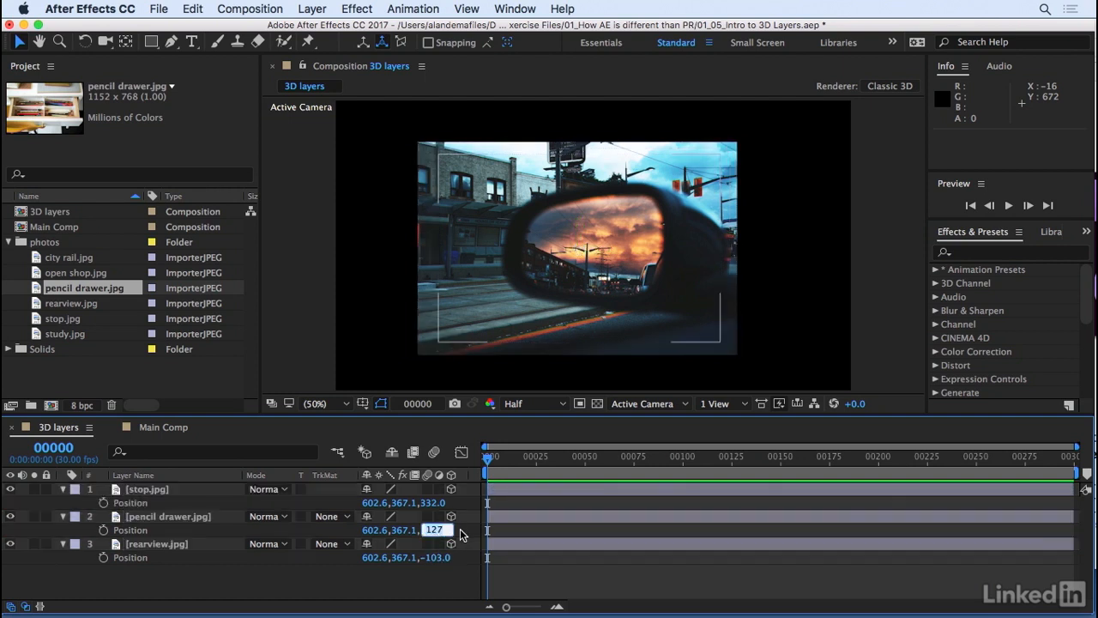
click(442, 504)
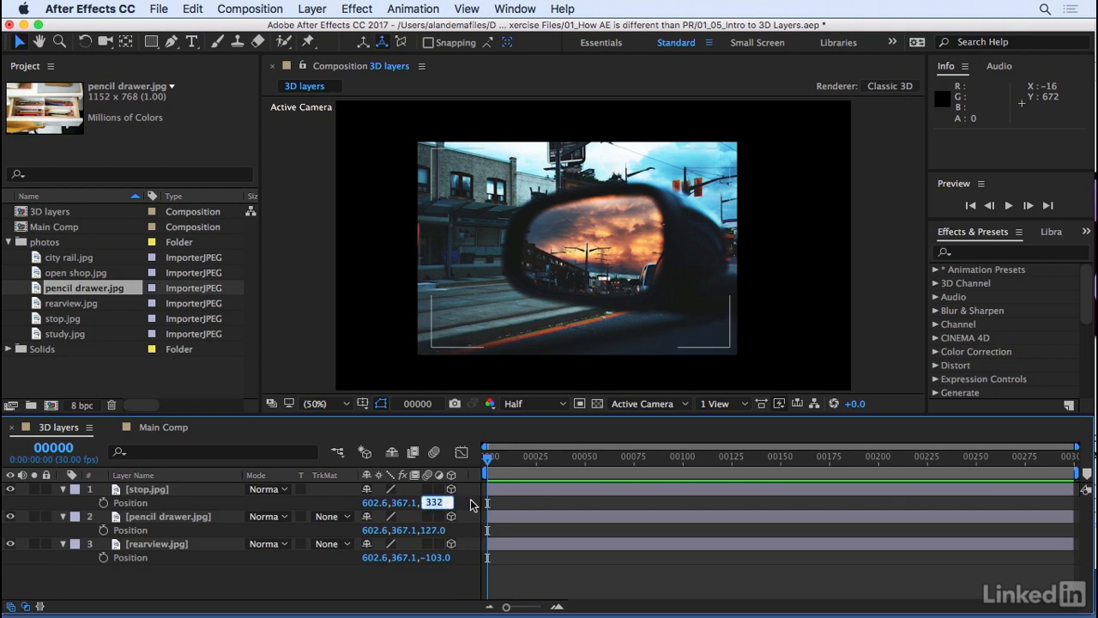
text(339)
key(Return)
click(434, 503)
text(340)
key(Return)
click(394, 575)
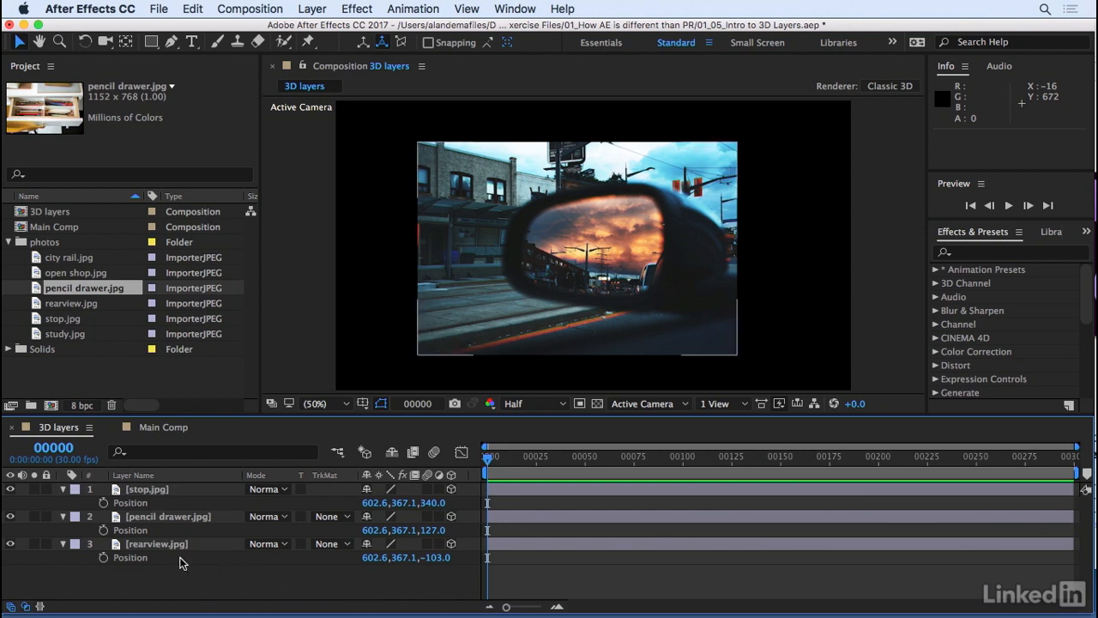
Turn off 3D for the stop.jpg layer and move it to about 622.6, 363.1 in the composition
click(451, 489)
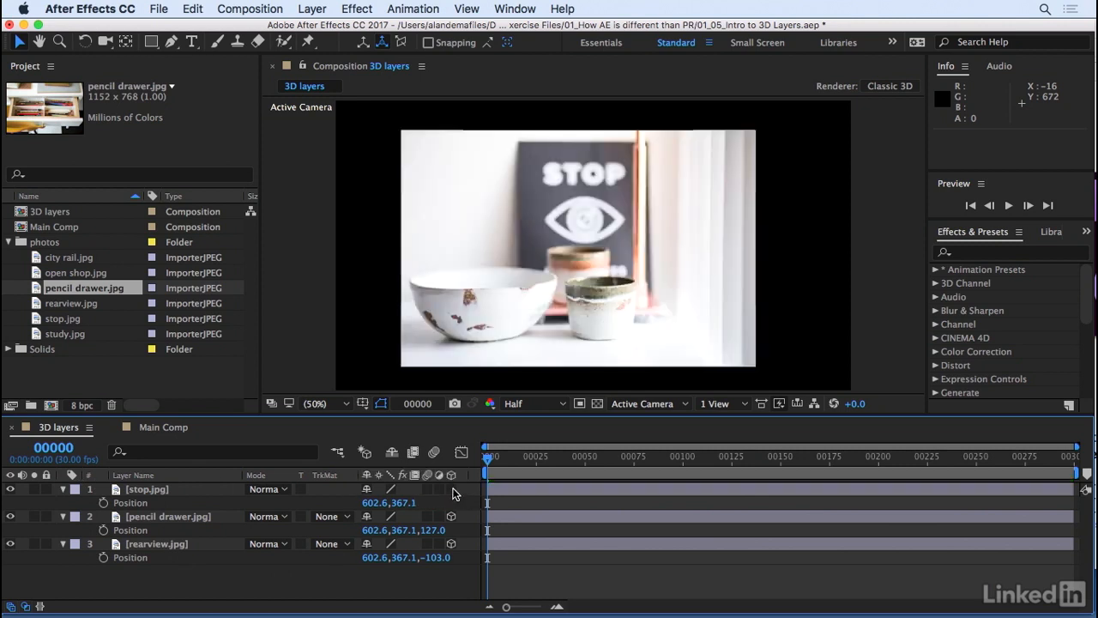
click(157, 494)
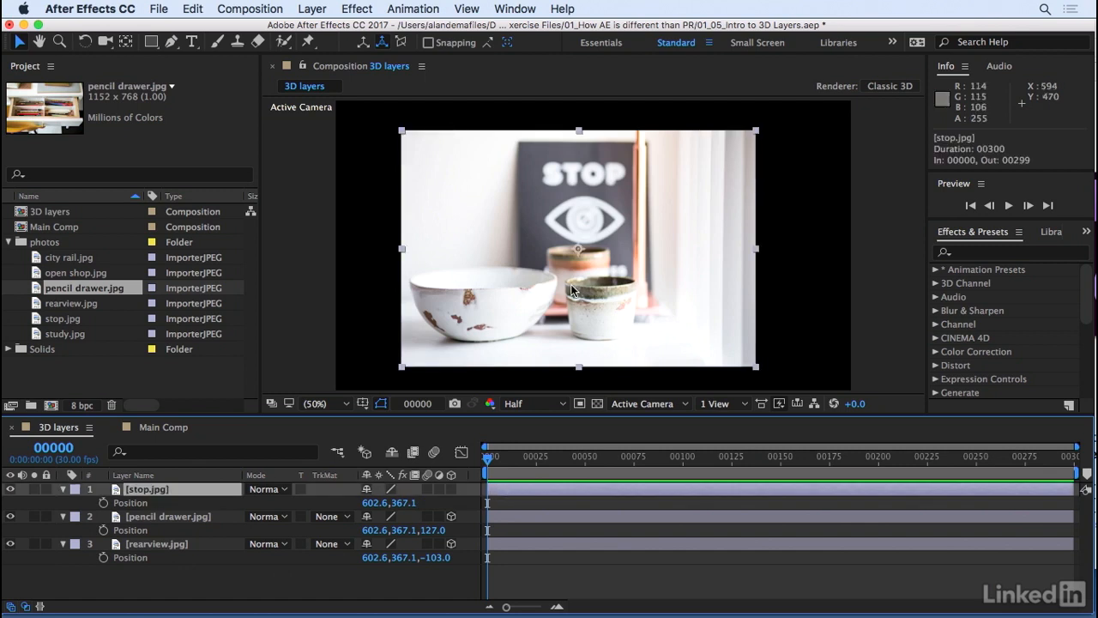
mouse_move(562, 291)
mouse_down()
mouse_move(679, 261)
mouse_move(746, 275)
mouse_move(533, 273)
mouse_move(568, 277)
mouse_up()
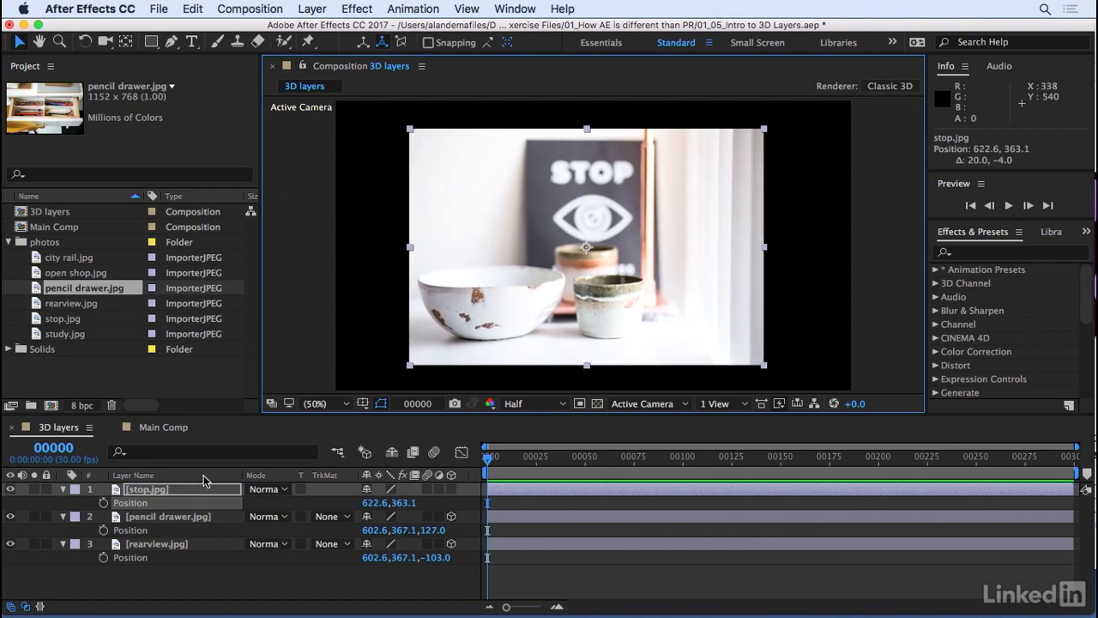
Send the 2D stop.jpg layer to the bottom of the stack, at about 616.6, 359.1, and make it 3D again
drag(149, 493, 147, 588)
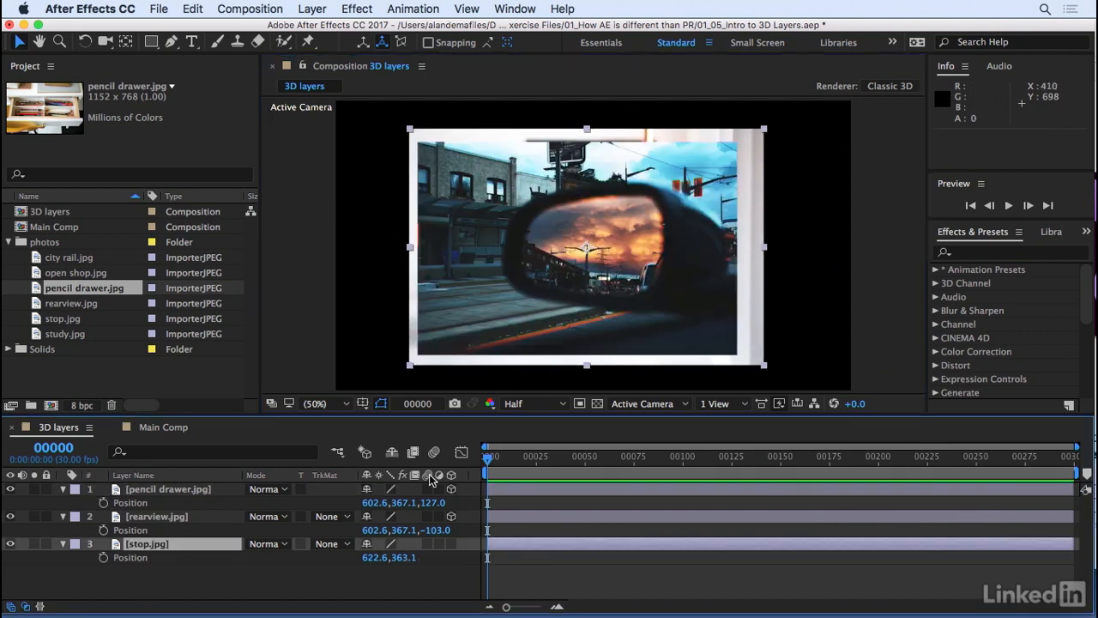
mouse_move(761, 279)
mouse_down()
mouse_move(670, 289)
mouse_move(768, 276)
mouse_move(758, 275)
mouse_up()
click(451, 545)
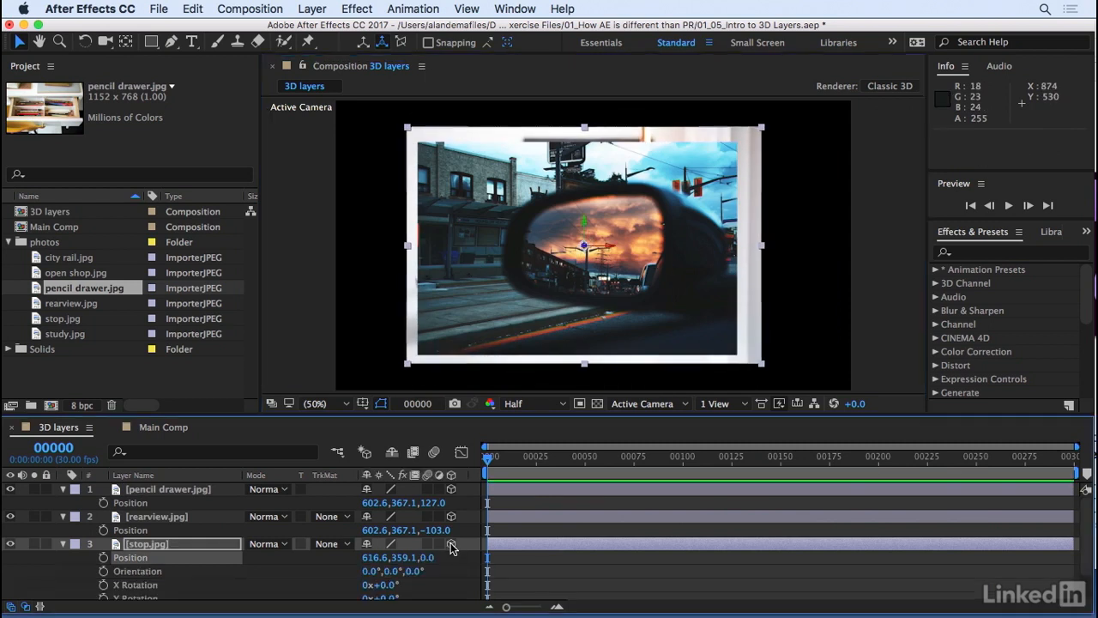
Move the stop.jpg layer back to the top of the stack and collapse the properties of all three layers
drag(158, 550, 153, 490)
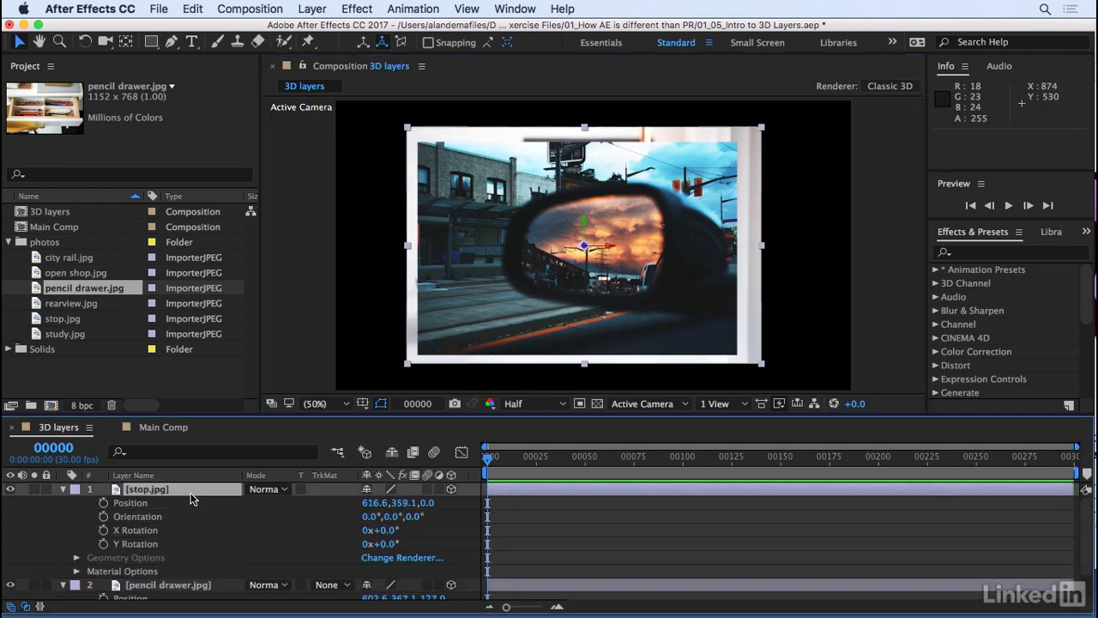
click(62, 489)
click(62, 503)
click(62, 517)
Spread the photos across the composition with rearview.jpg on the left, stop.jpg in the middle and pencil drawer.jpg on the right, and deselect them
click(155, 517)
click(153, 503)
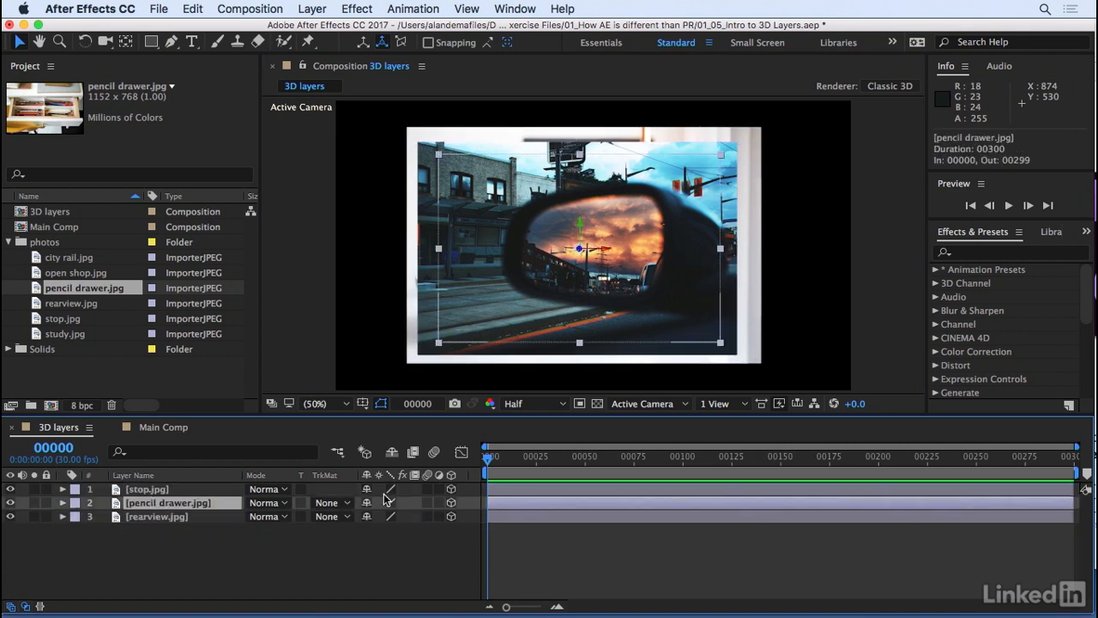
click(599, 287)
drag(598, 283, 772, 274)
mouse_move(558, 263)
mouse_down()
mouse_move(523, 280)
mouse_move(412, 284)
mouse_move(387, 306)
mouse_move(369, 290)
mouse_up()
drag(479, 334, 474, 354)
drag(660, 274, 672, 314)
click(158, 563)
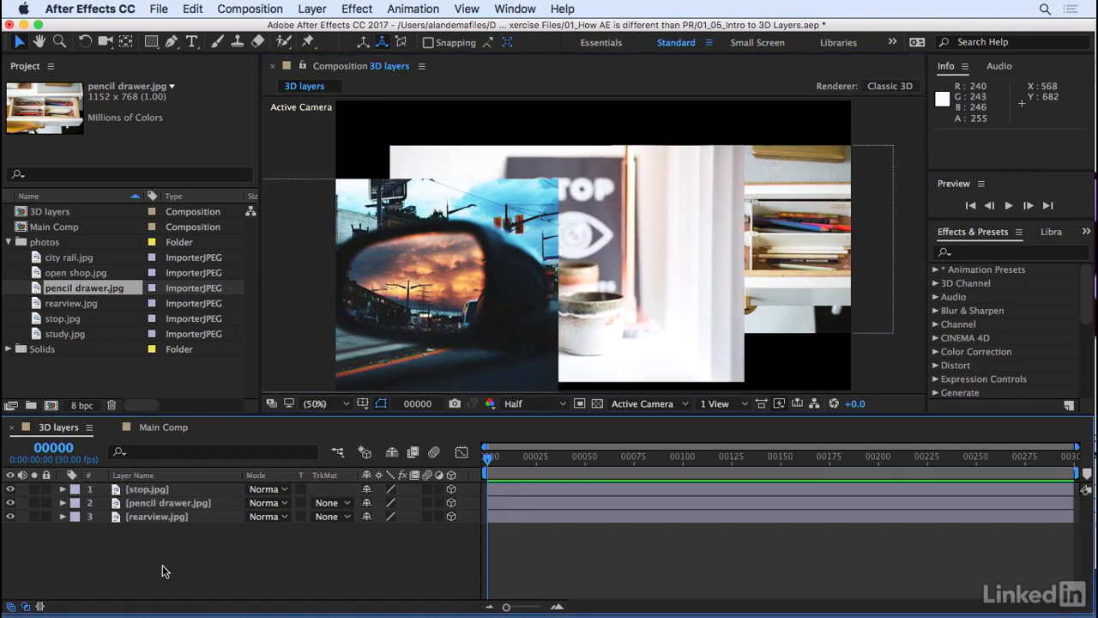
Add the 3D layers composition to Main Comp as a nested layer and make it 3D
click(156, 429)
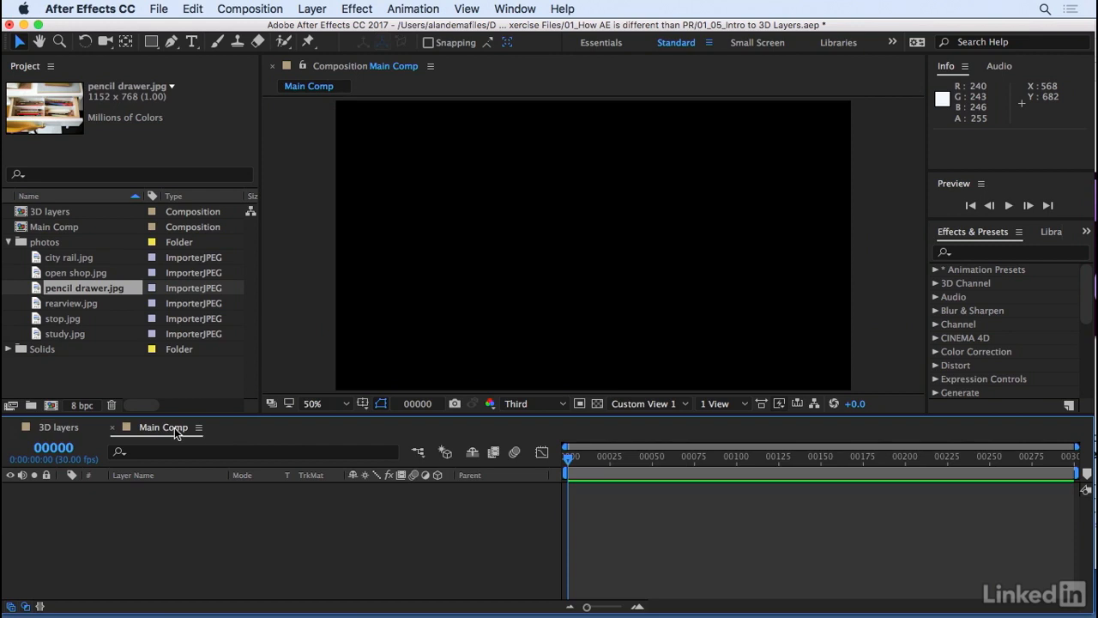
click(63, 213)
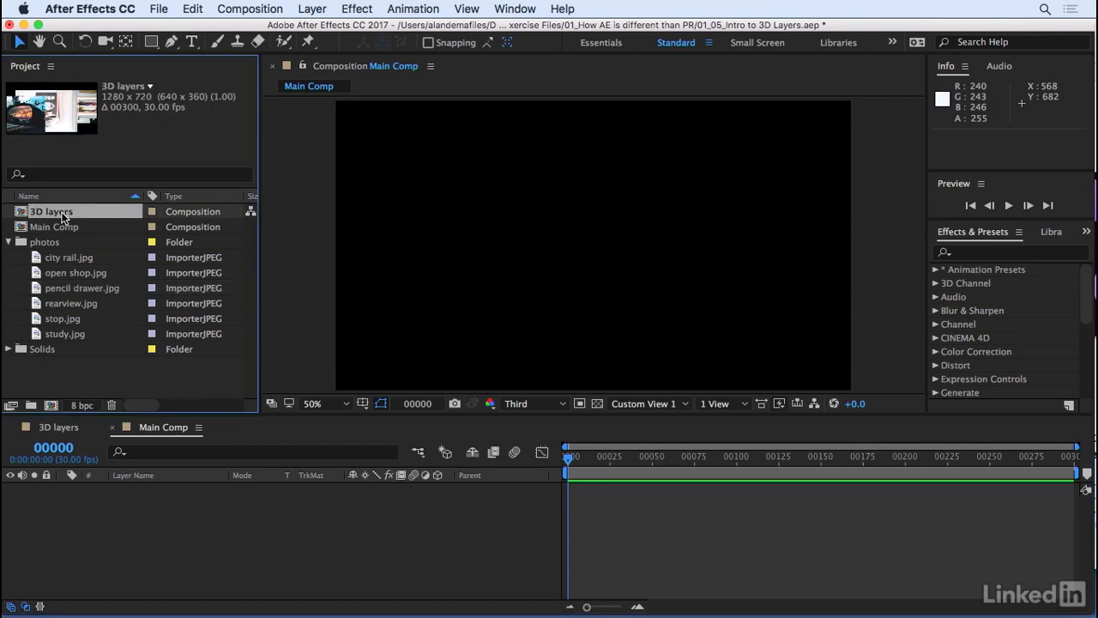
drag(22, 215, 171, 519)
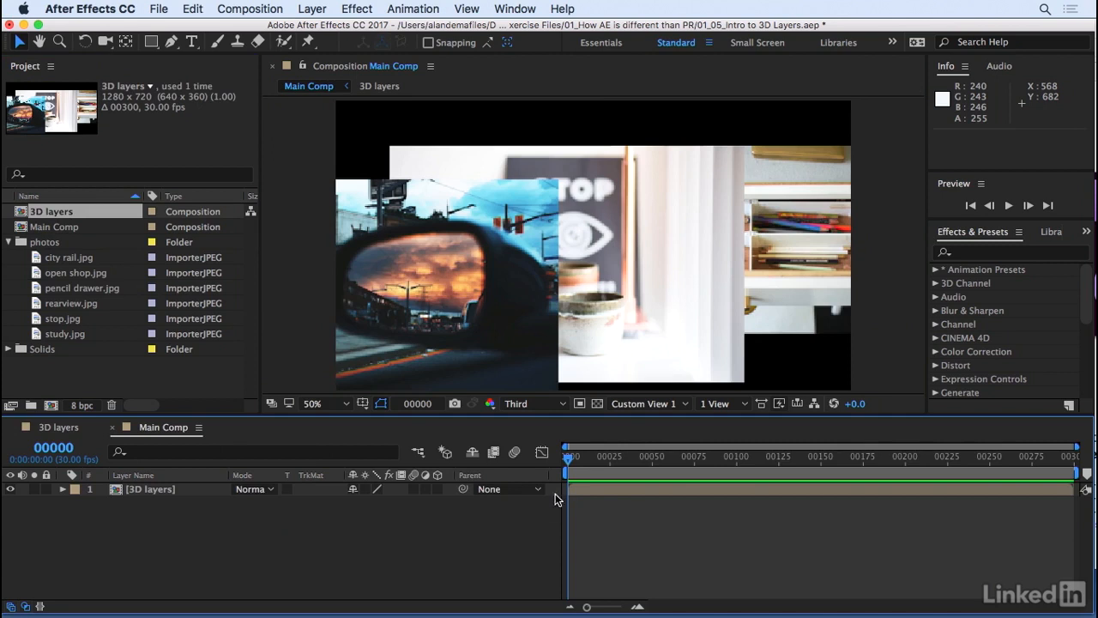
click(161, 493)
drag(618, 463, 416, 528)
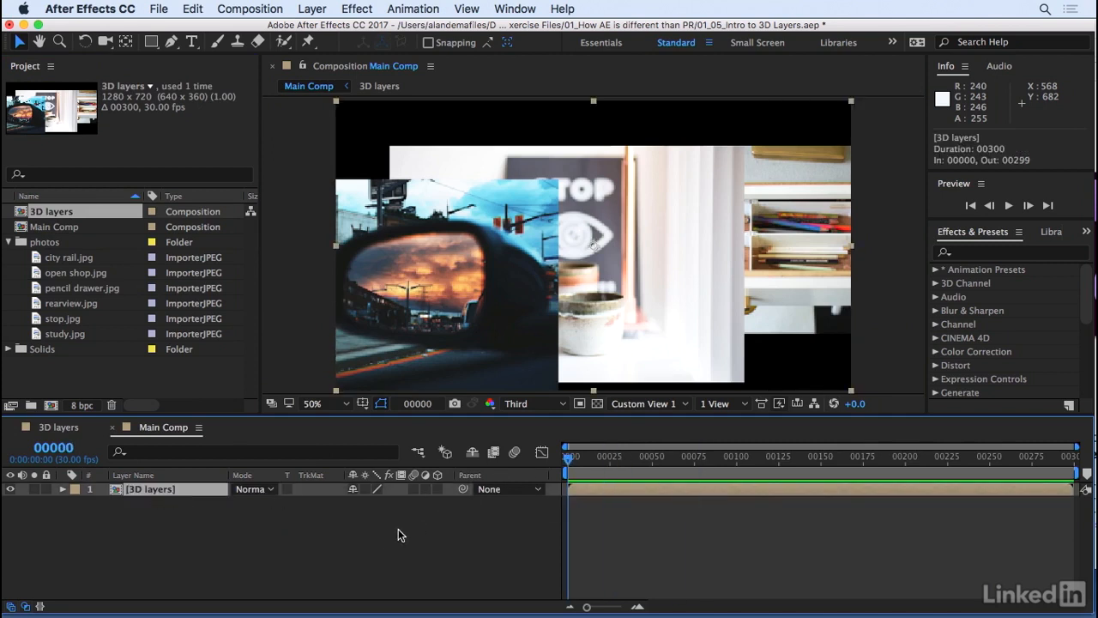
click(439, 490)
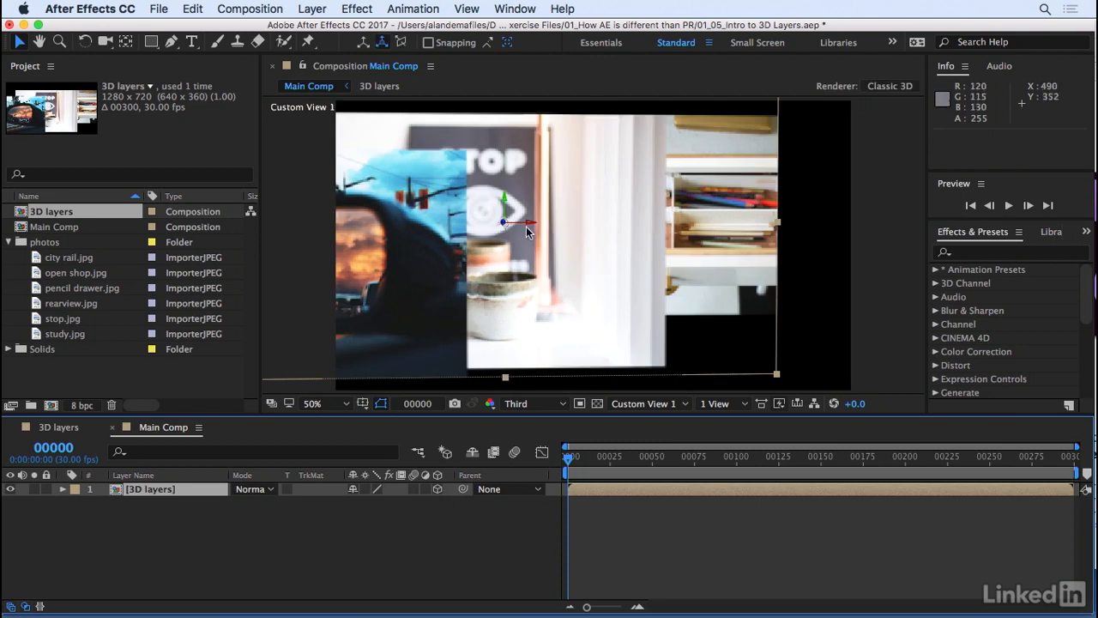
Rotate the nested 3D layers layer about 52° around its Y axis, and turn it freely to about -1.7°, 75.9°, -0.6°
click(85, 41)
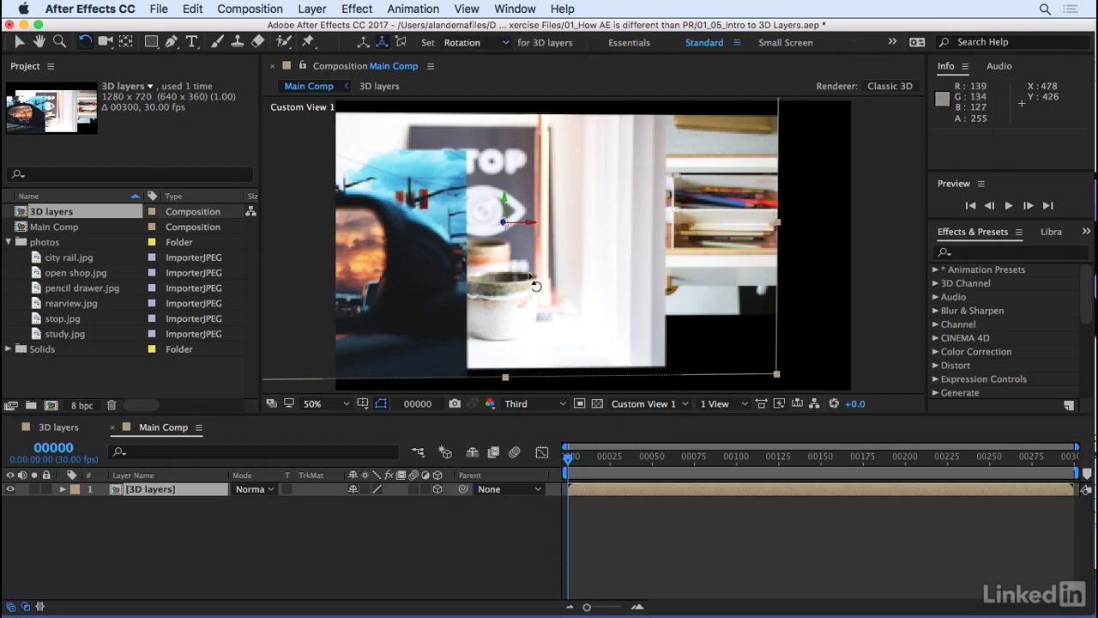
click(504, 199)
drag(502, 199, 533, 225)
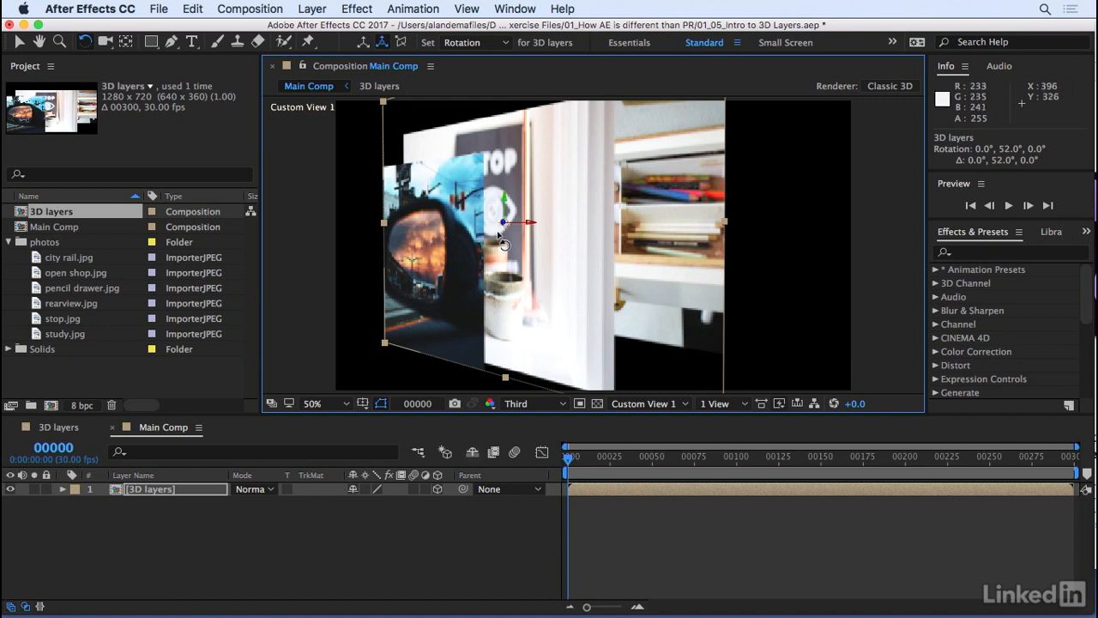
mouse_move(527, 209)
mouse_down()
mouse_move(536, 206)
mouse_move(515, 209)
mouse_up()
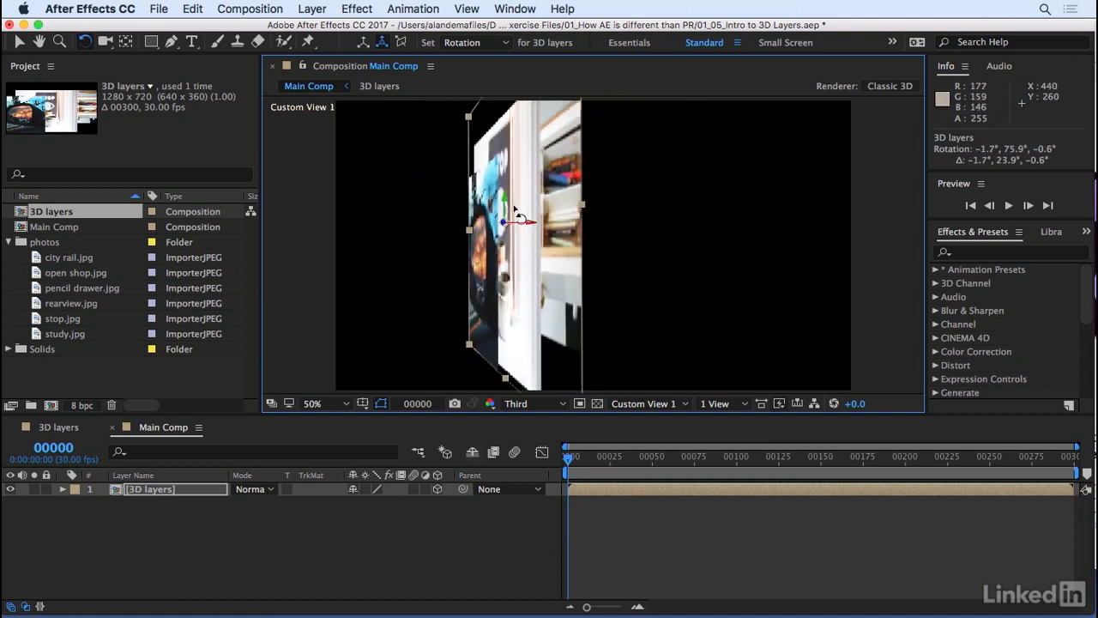
Enable Collapse Transformations for the nested 3D layers layer and scale it to 72%
click(366, 490)
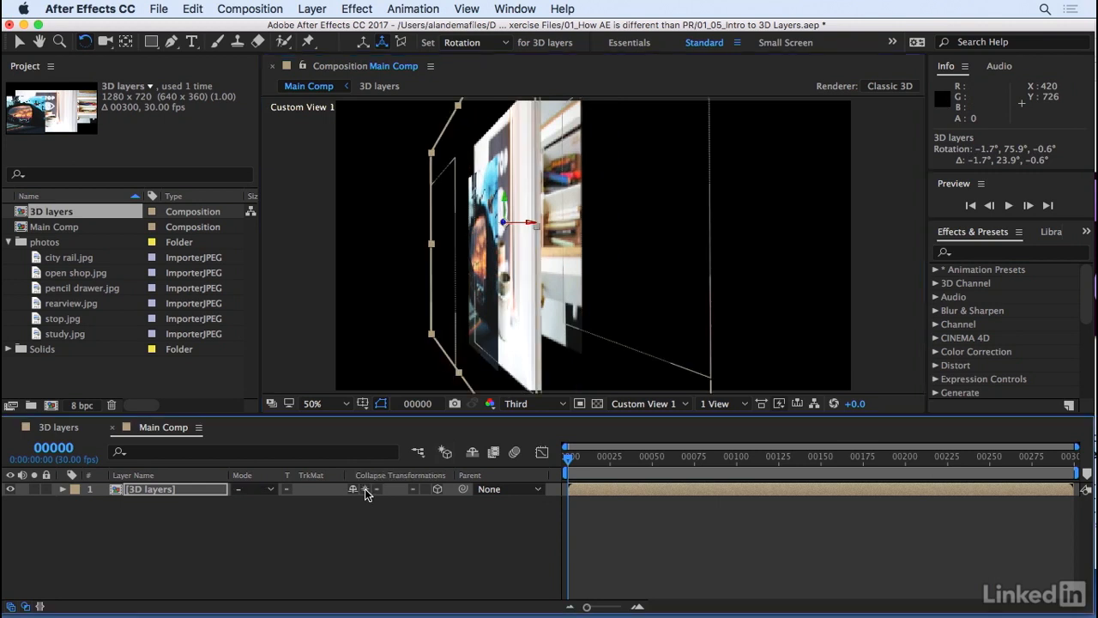
key(s)
drag(372, 512, 361, 513)
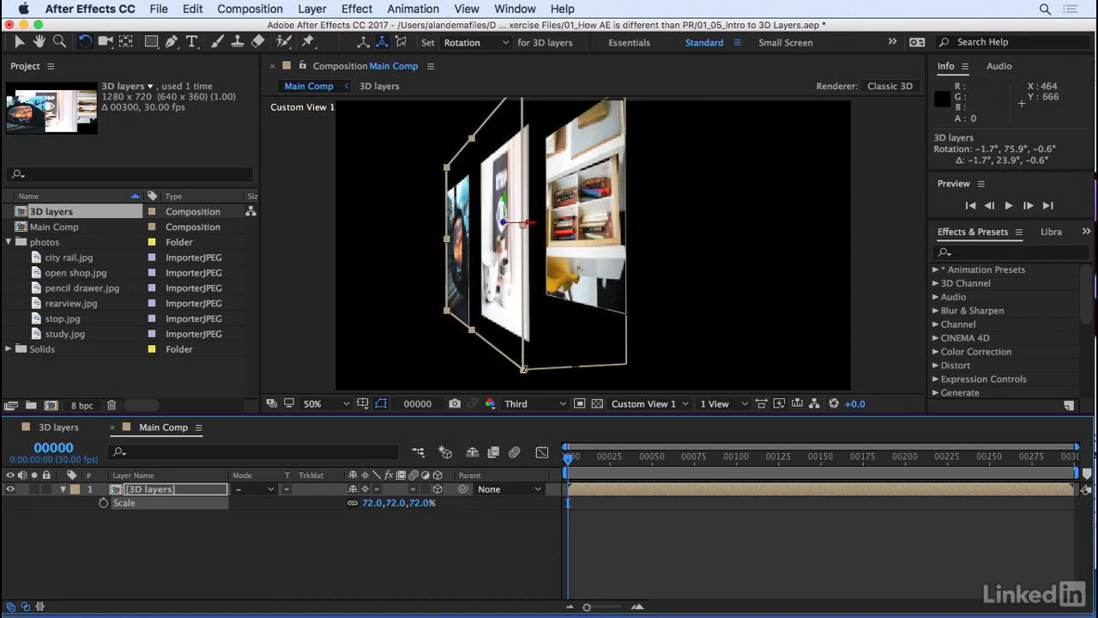
Rotate the nested layer to about -63.1°, 55.5°, 12.9° and compare it with Collapse Transformations off and on again
drag(508, 215, 488, 263)
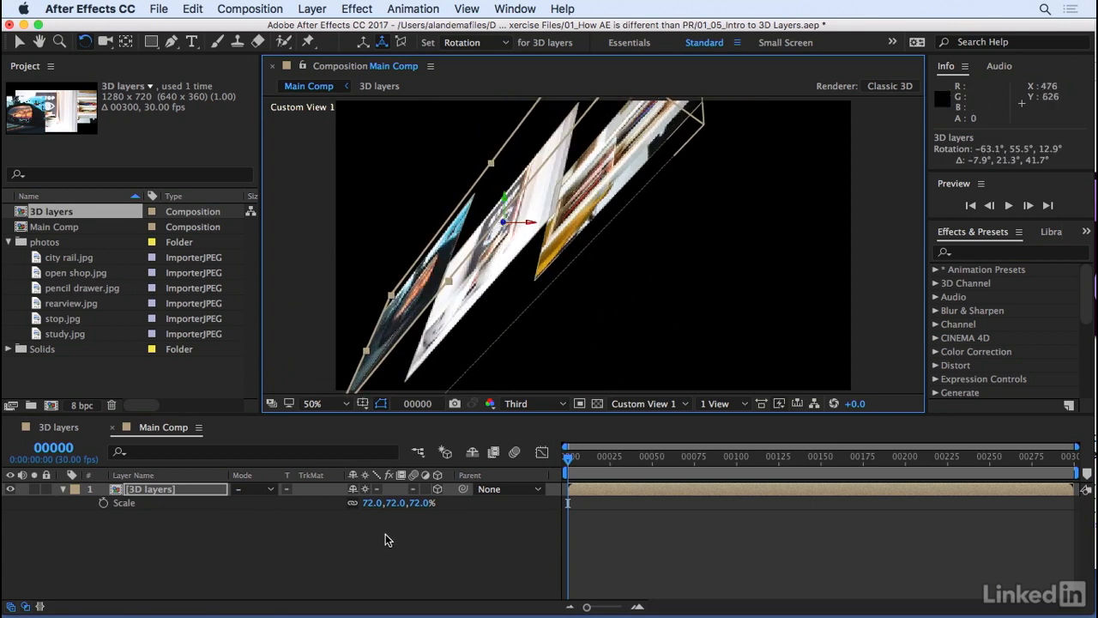
click(372, 558)
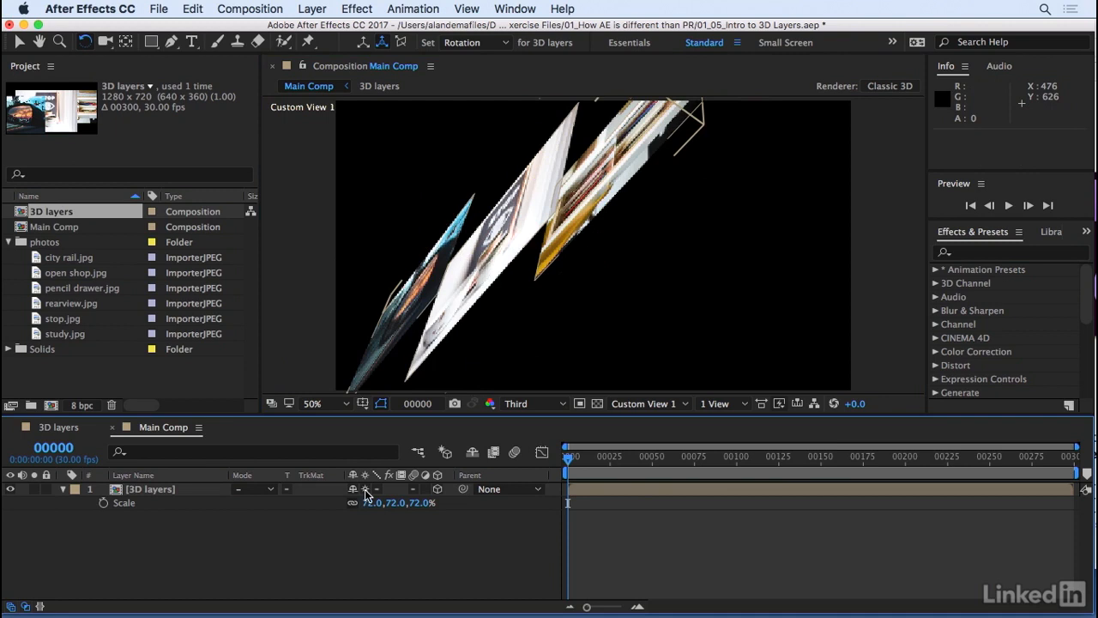
click(366, 495)
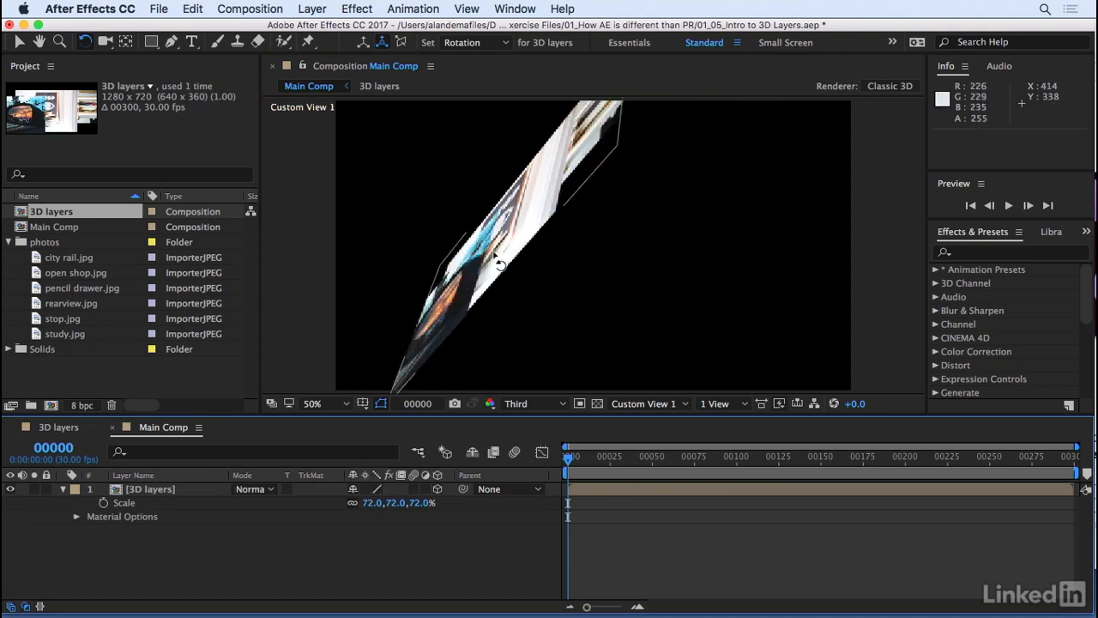
click(367, 495)
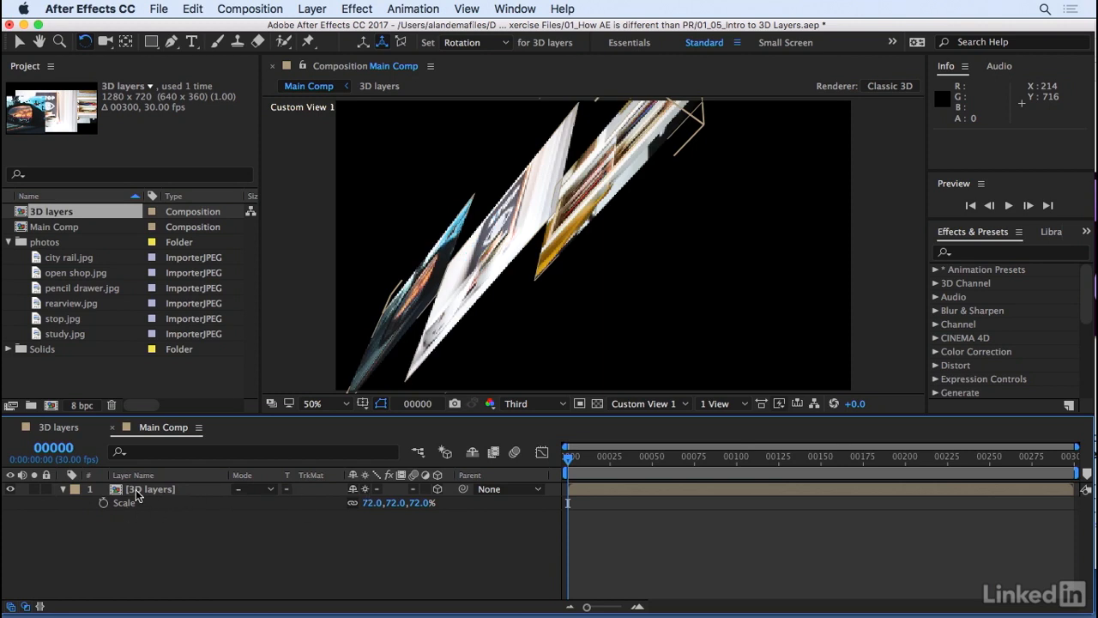
Review the source layers in the 3D layers composition and return to Main Comp
click(57, 427)
drag(529, 458, 490, 456)
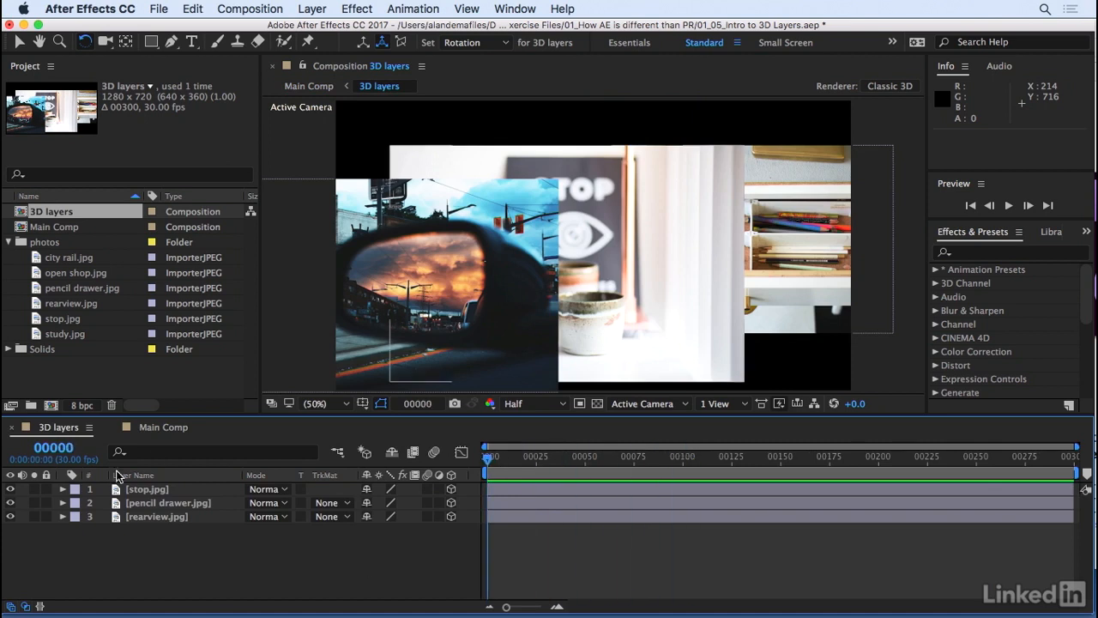
click(163, 427)
Rotate the nested 3D layers layer in Main Comp to about 3.5°, 33.5°, -10.4°
drag(148, 490, 171, 513)
drag(610, 457, 568, 458)
drag(526, 230, 542, 259)
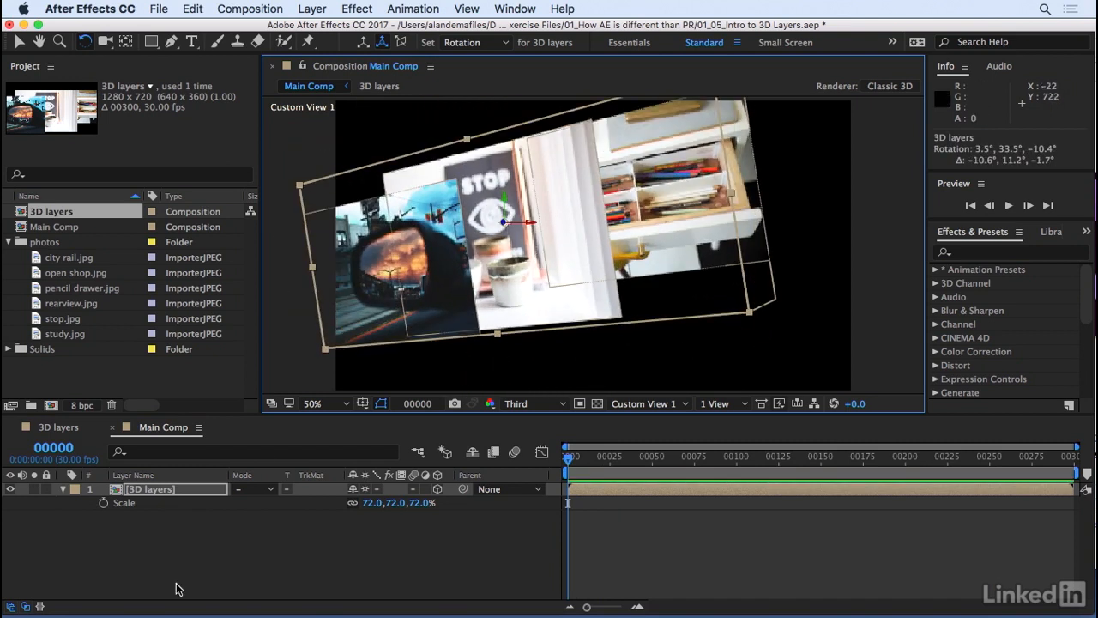
Duplicate the nested 3D layers layer and move the copy along its X axis
click(150, 490)
key(super+d)
key(v)
drag(525, 223, 628, 293)
Examine the two nested 3D layers copies from different angles in Custom View 1 using the camera tools
key(c)
drag(680, 264, 720, 296)
key(c)
key(h)
drag(777, 268, 525, 235)
key(c)
key(c)
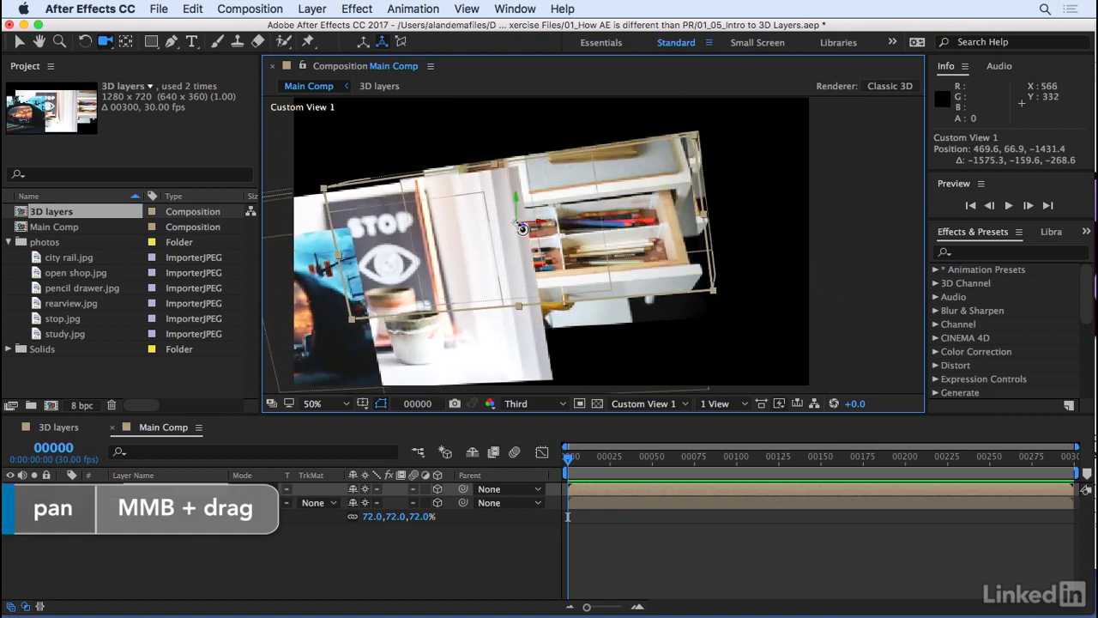